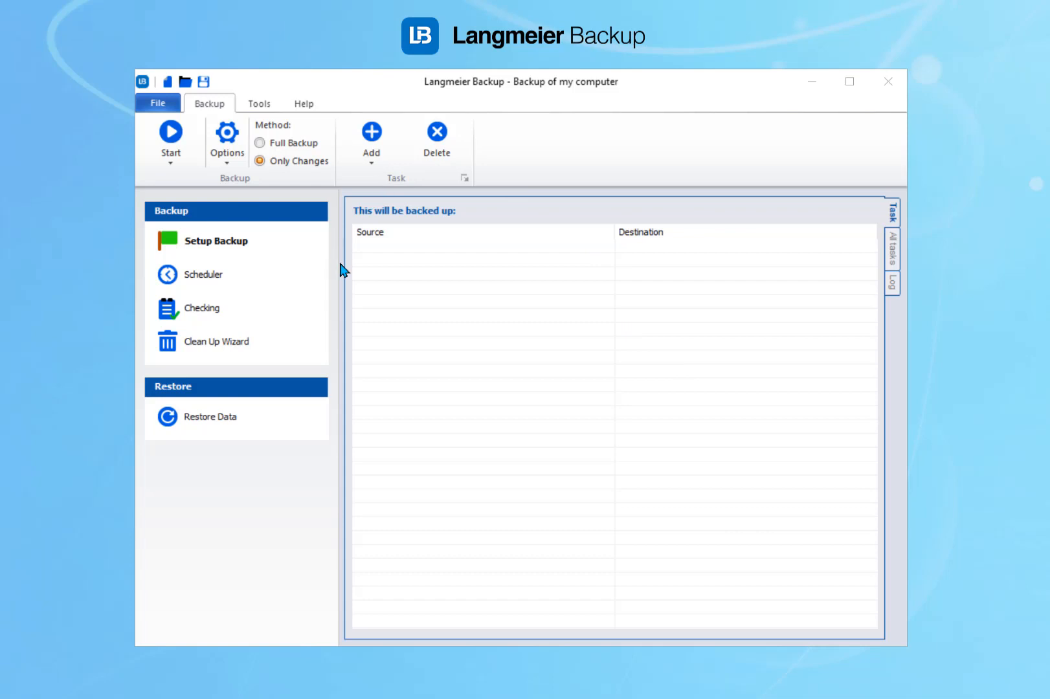
Start setting up a backup and add the aBusiness folder from Dokumente as data to back up
{"action": "left_click", "coordinate": [201, 246]}
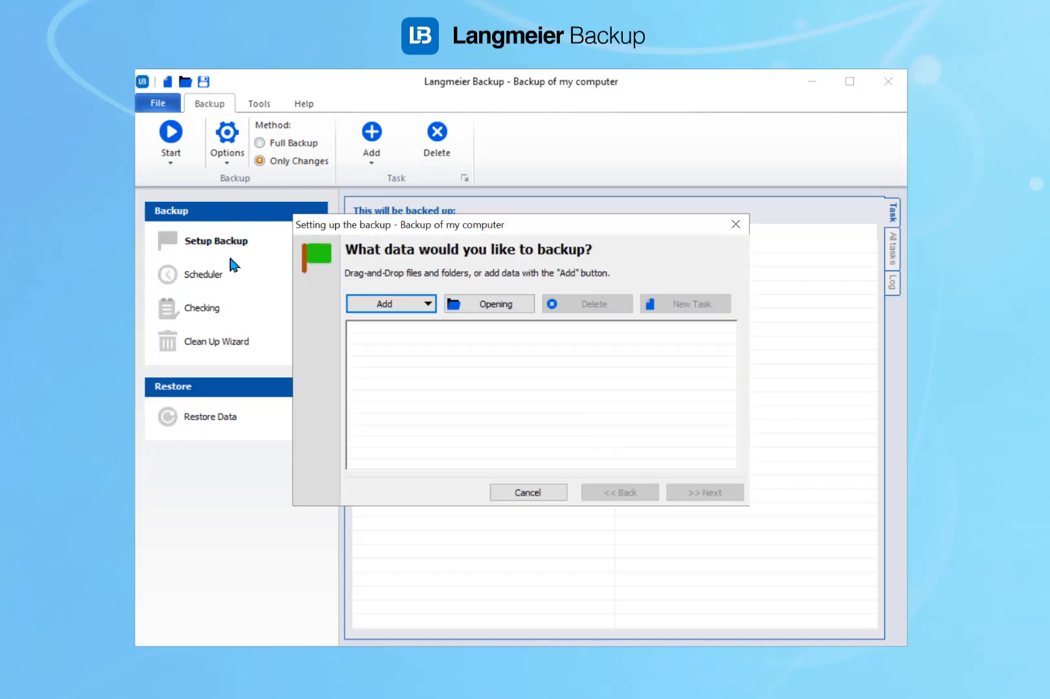
{"action": "left_click", "coordinate": [382, 306]}
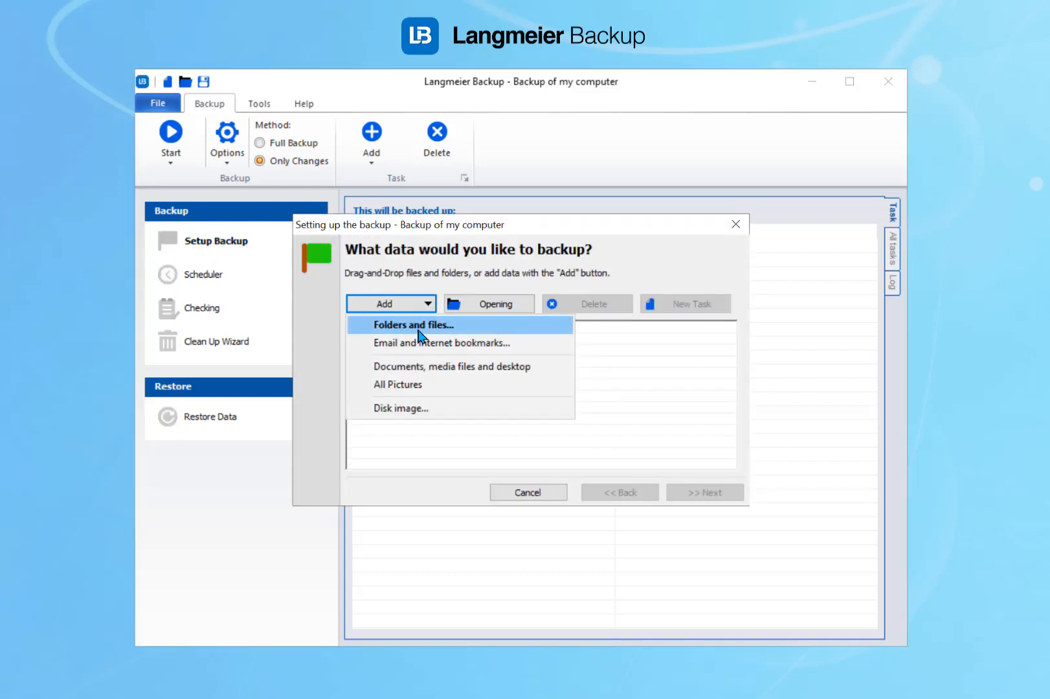
{"action": "left_click", "coordinate": [456, 332]}
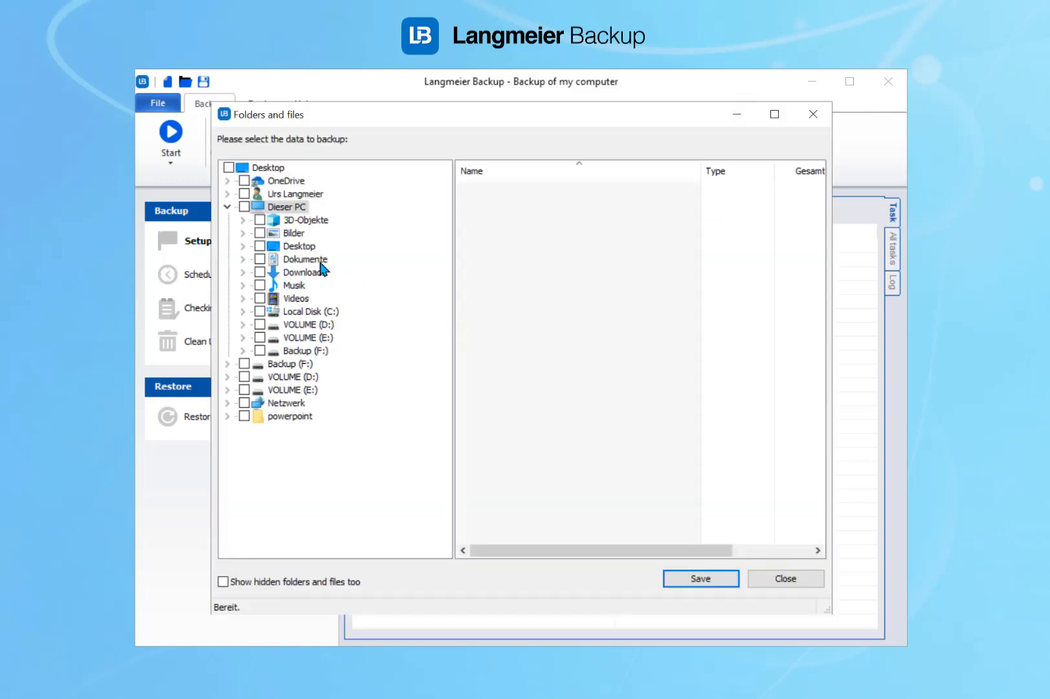
{"action": "double_click", "coordinate": [292, 260]}
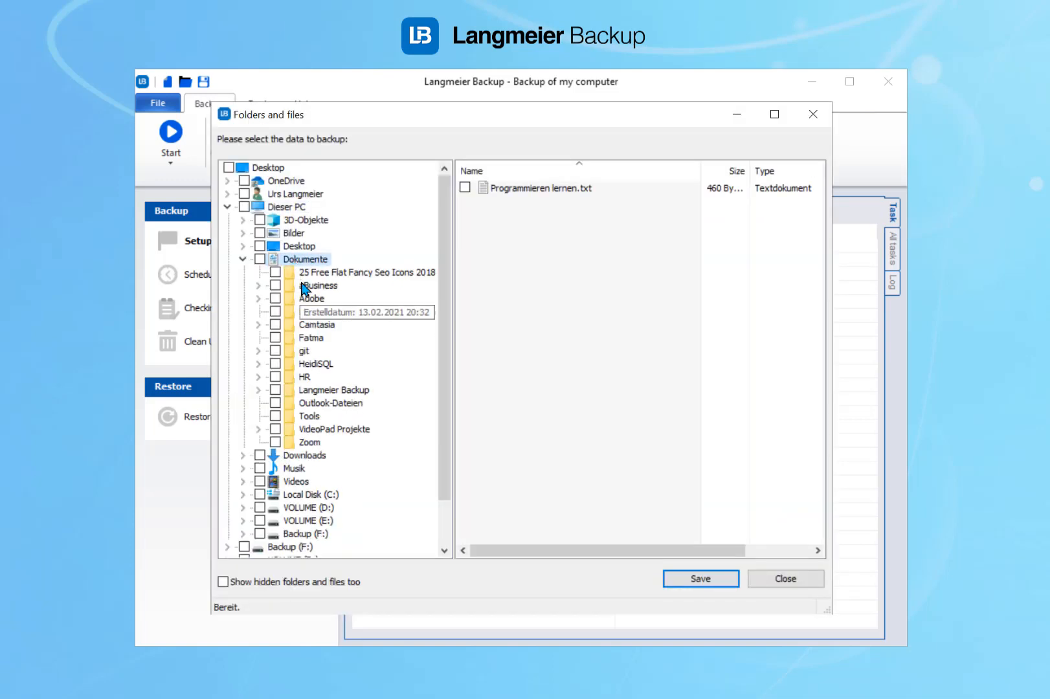
{"action": "double_click", "coordinate": [298, 286]}
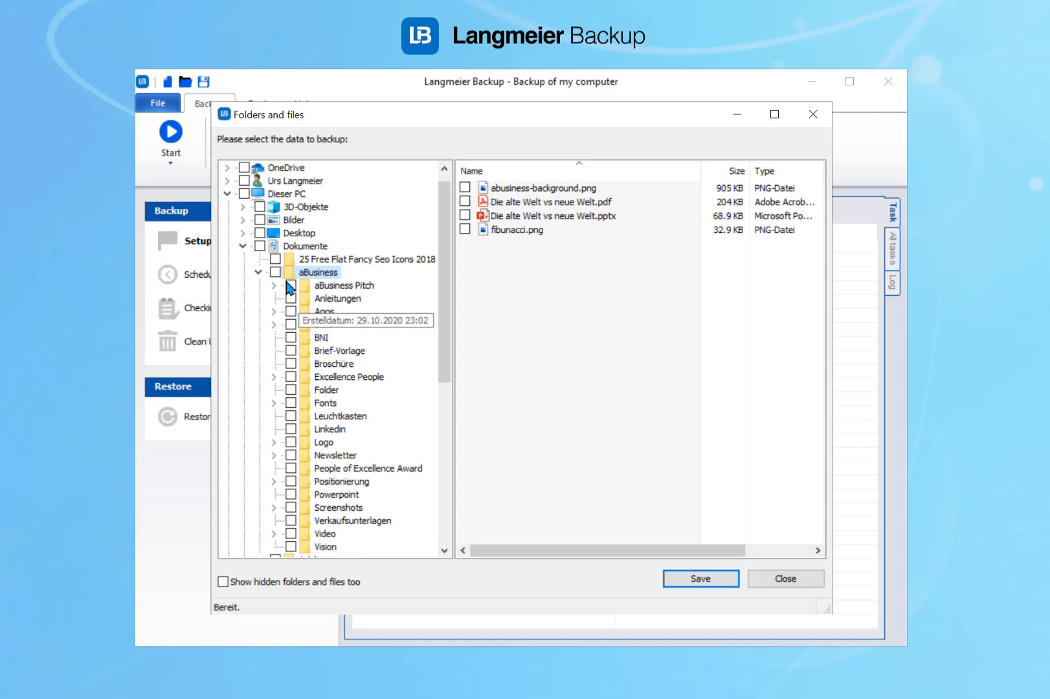
{"action": "left_click", "coordinate": [275, 272]}
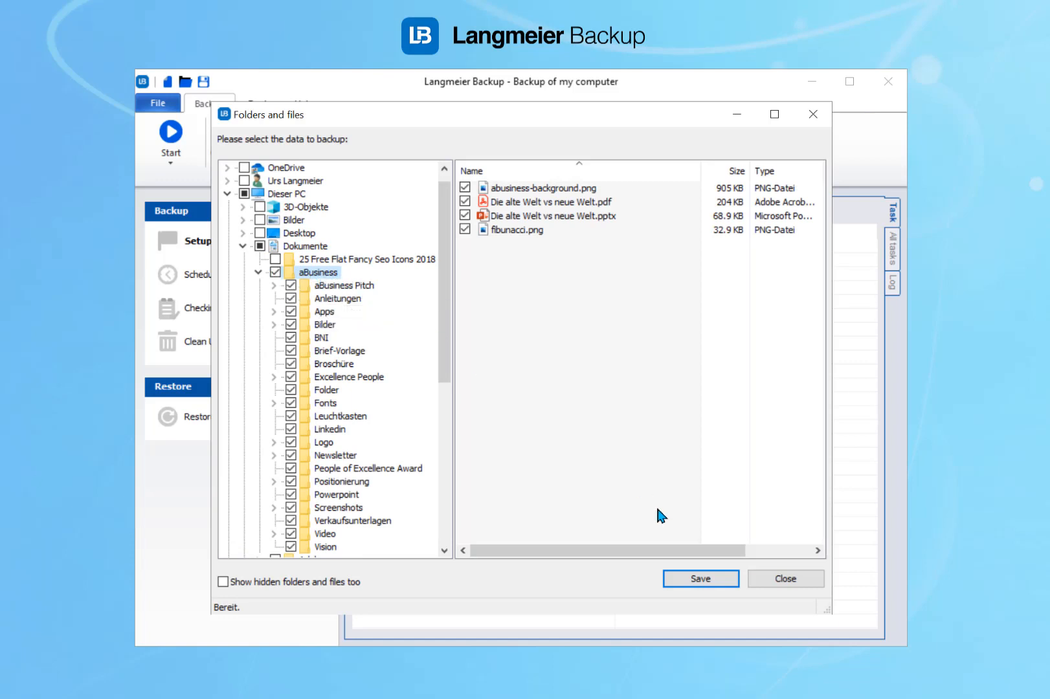
{"action": "left_click", "coordinate": [702, 582]}
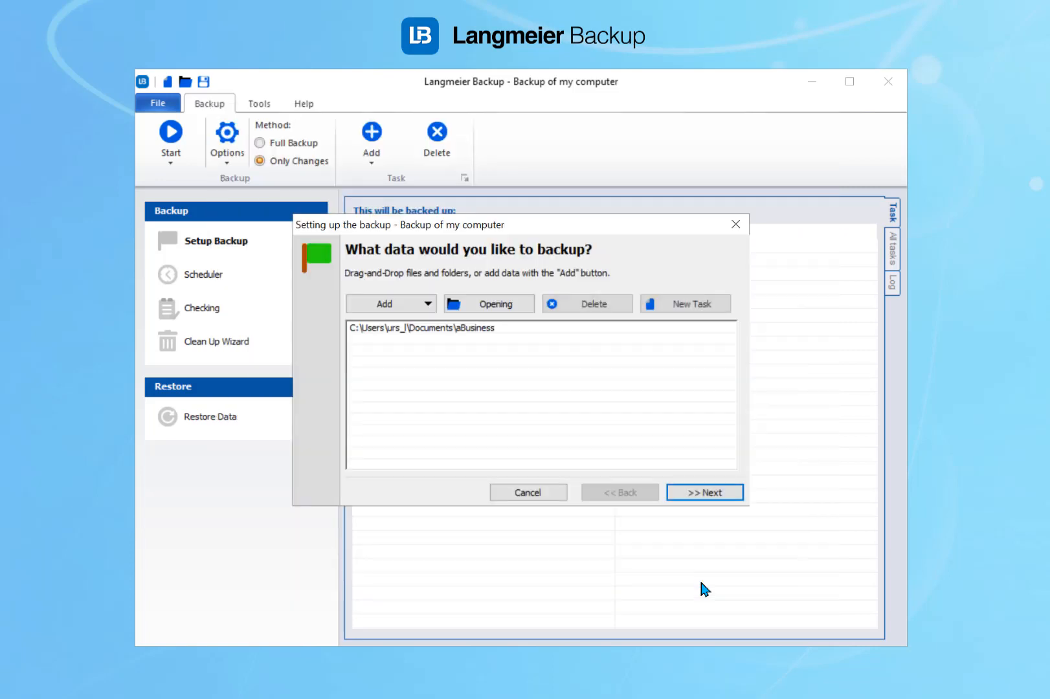
Add a Custom Disk Clone image of Local Disk (C:) and the 1.76 GB Windows RE tools volume, named My Disk Clone
{"action": "left_click", "coordinate": [415, 309]}
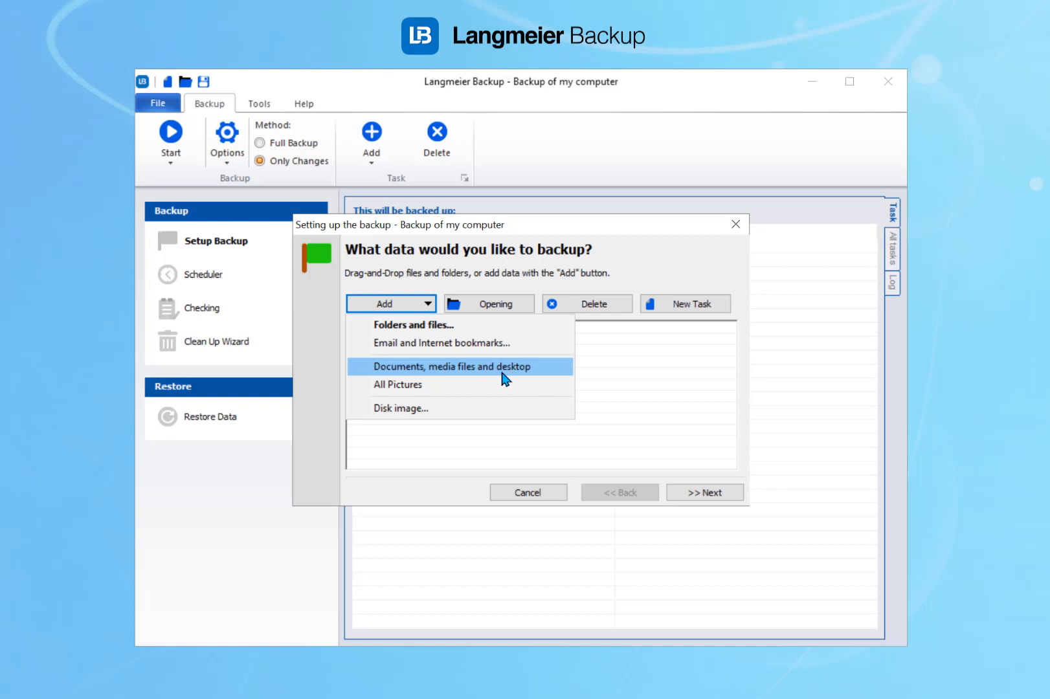
{"action": "left_click", "coordinate": [411, 409]}
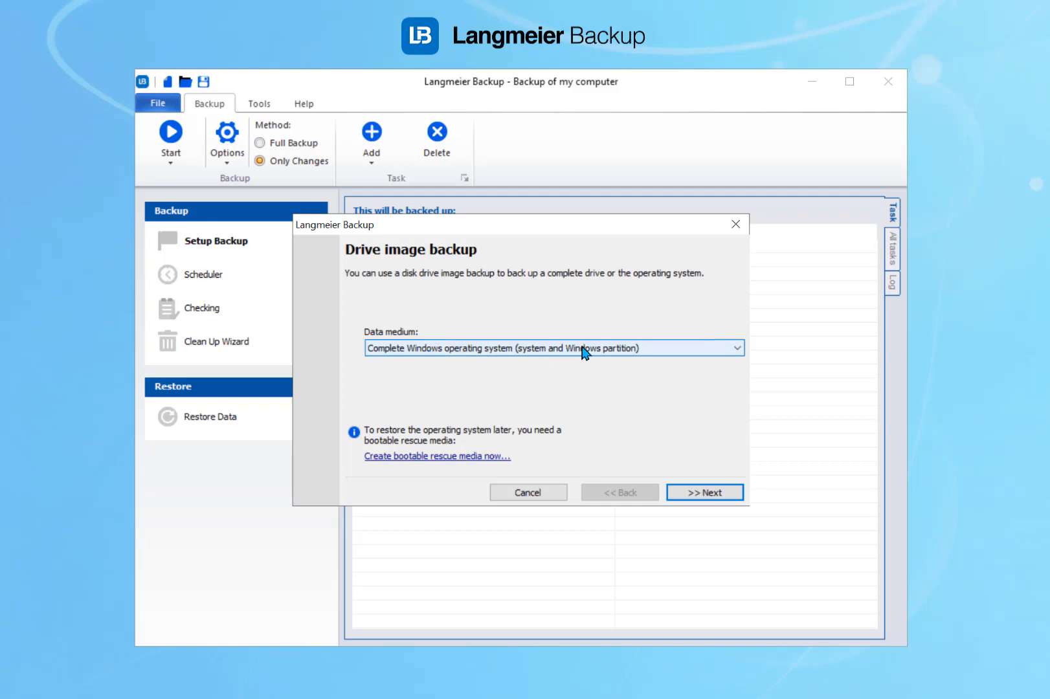
{"action": "left_click", "coordinate": [620, 355]}
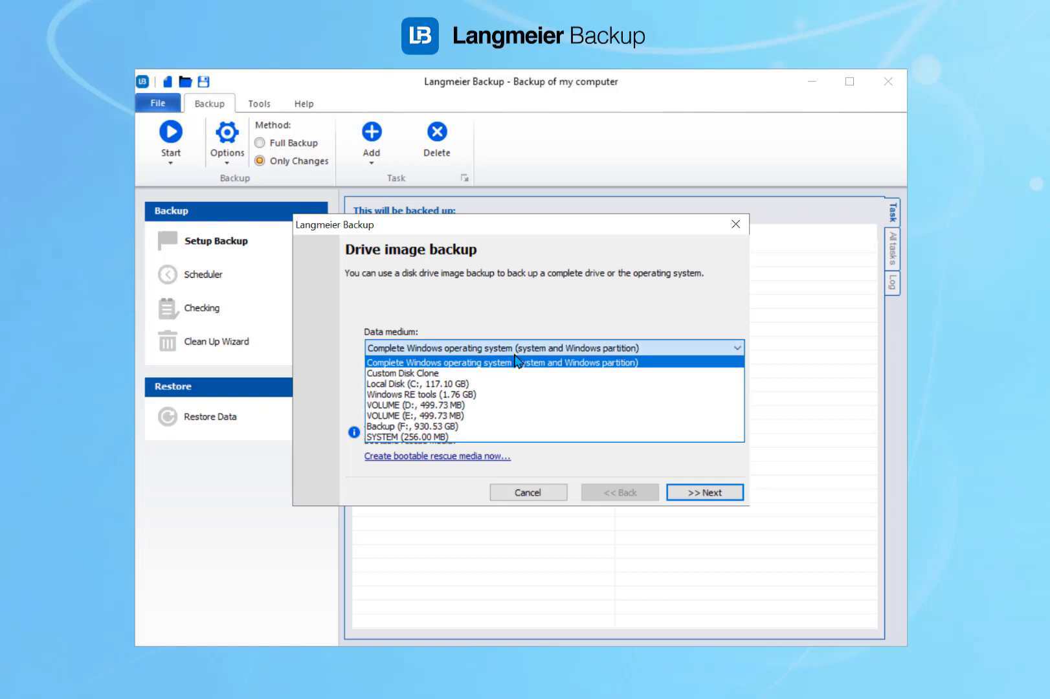
{"action": "left_click", "coordinate": [415, 375]}
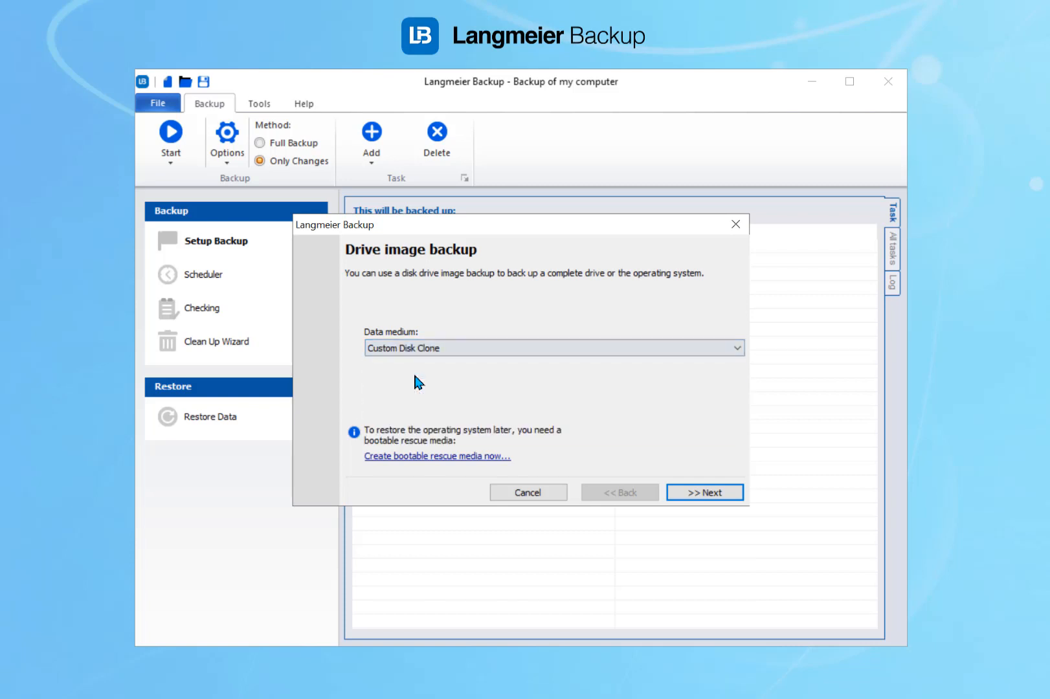
{"action": "left_click", "coordinate": [696, 496]}
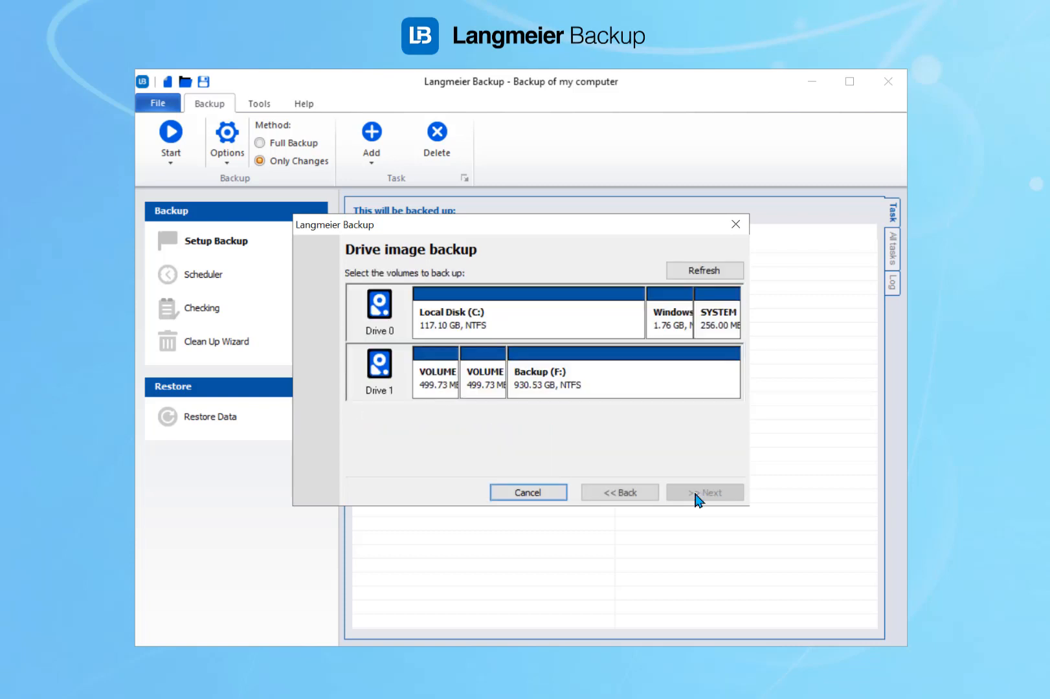
{"action": "left_click", "coordinate": [570, 321]}
{"action": "left_click", "coordinate": [681, 322]}
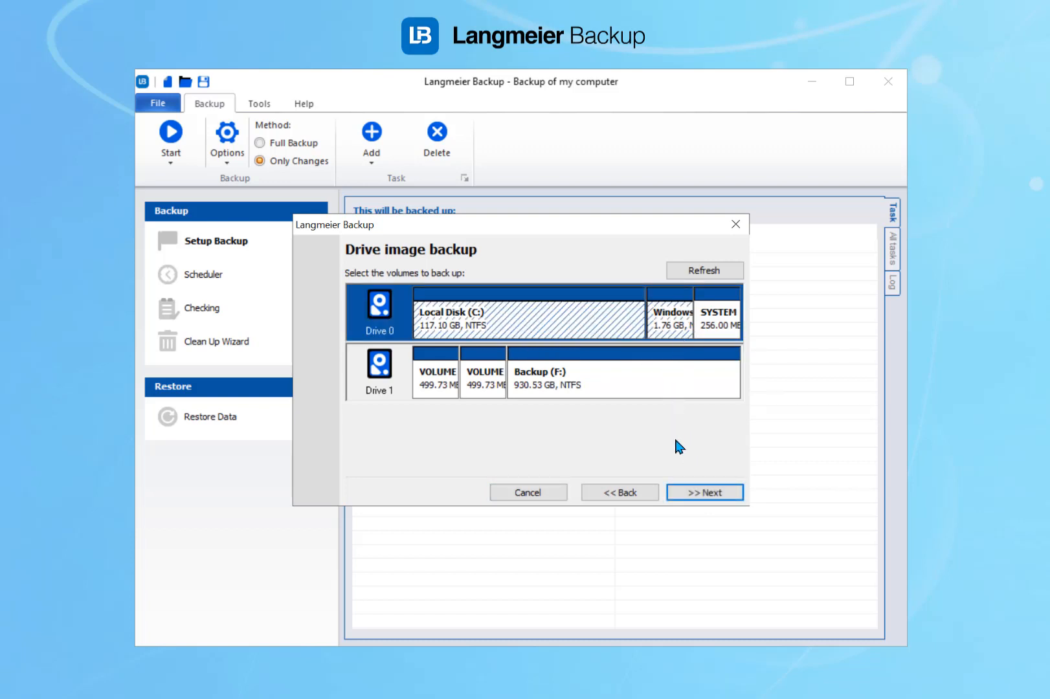
{"action": "left_click", "coordinate": [693, 497]}
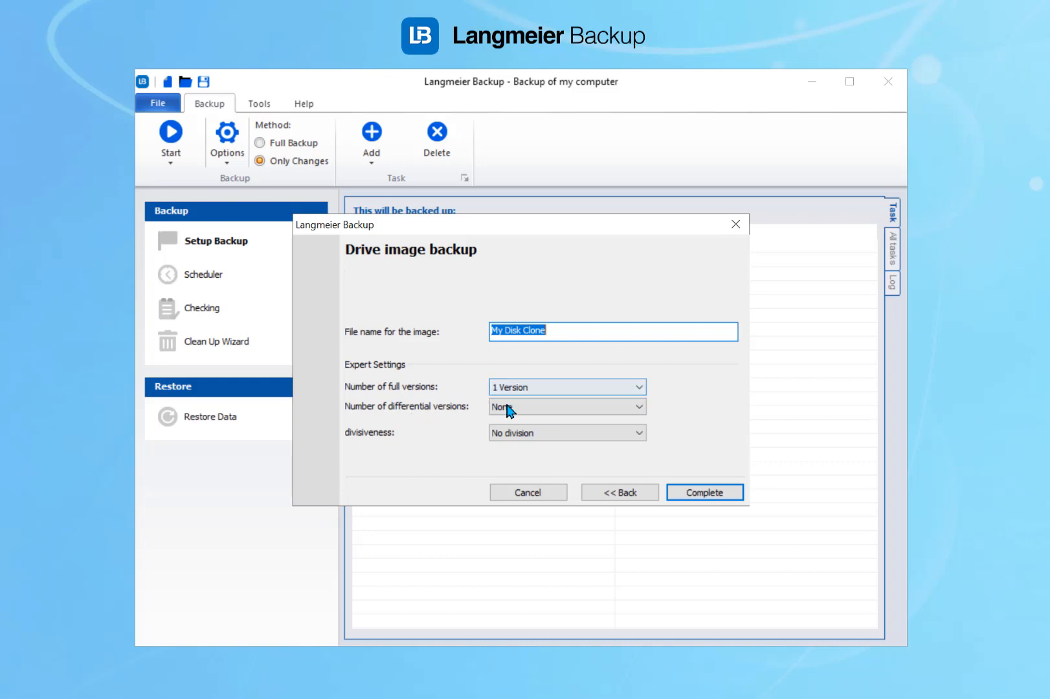
{"action": "left_click", "coordinate": [696, 493]}
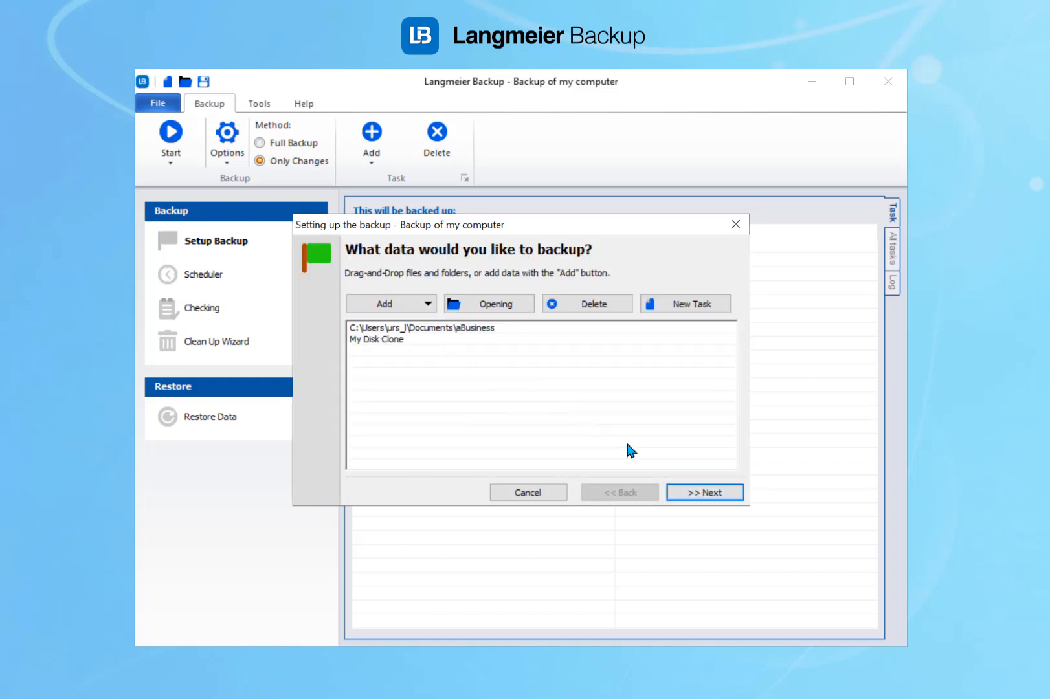
Choose a local destination for the backup data and set its directory to the Backup (F:) drive
{"action": "left_click", "coordinate": [689, 497]}
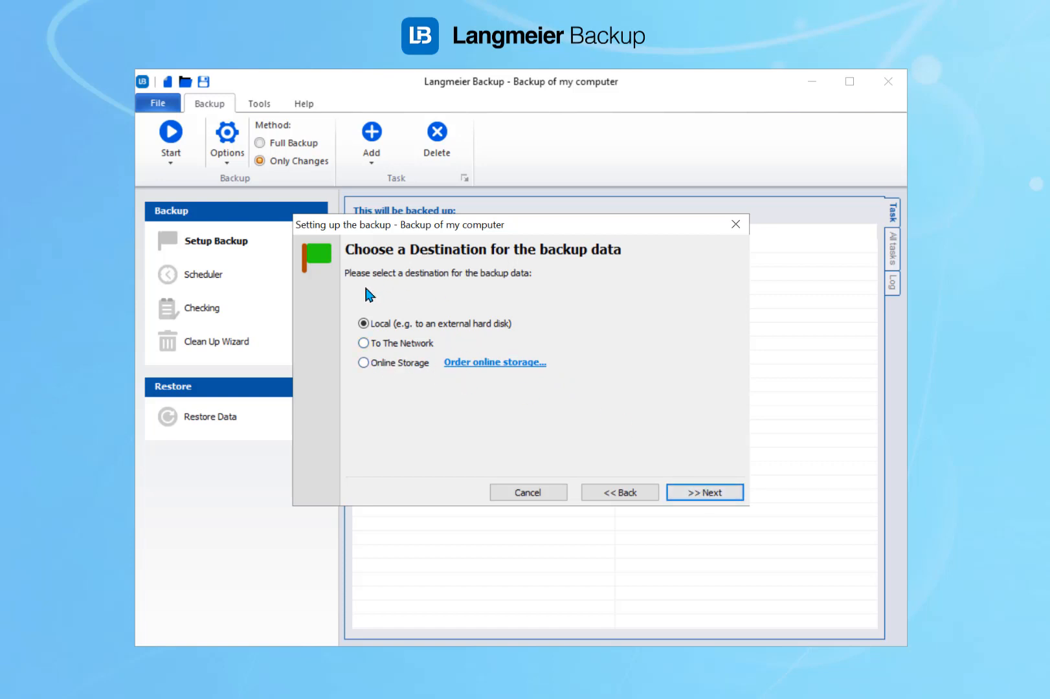
{"action": "left_click", "coordinate": [696, 496]}
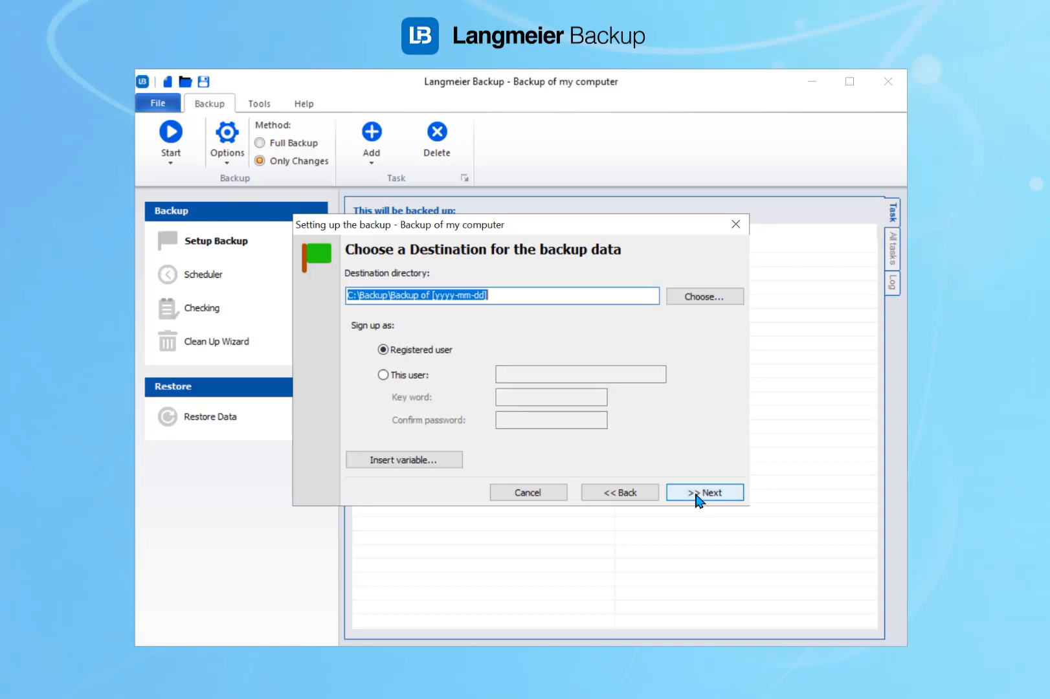
{"action": "left_click", "coordinate": [704, 296]}
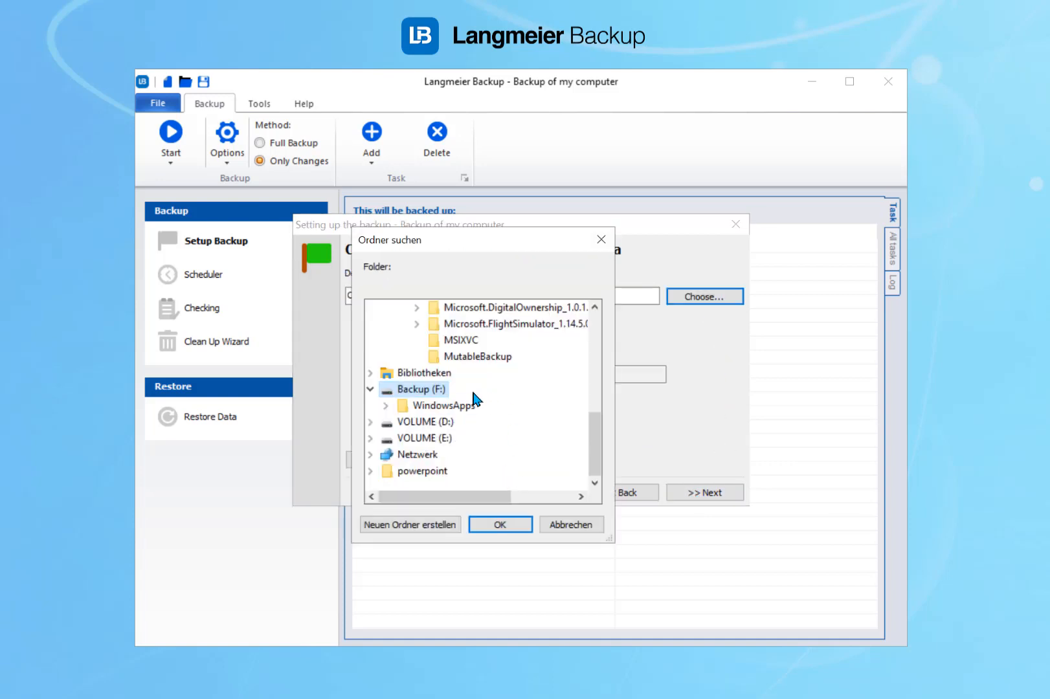
{"action": "left_click", "coordinate": [508, 523]}
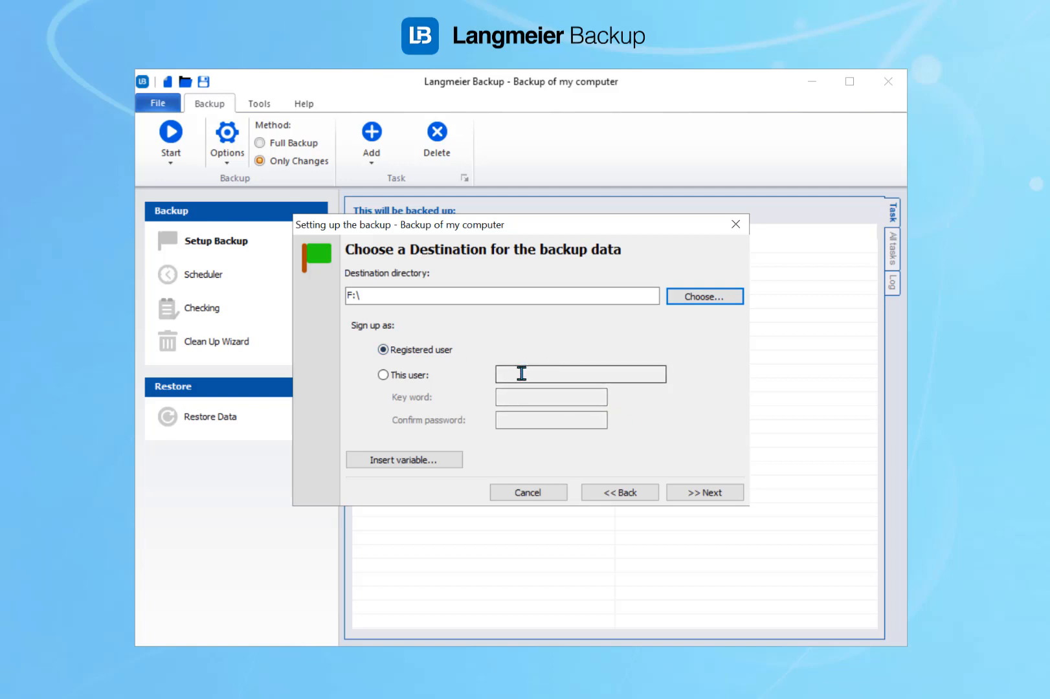
{"action": "left_click", "coordinate": [417, 379]}
{"action": "left_click", "coordinate": [503, 375]}
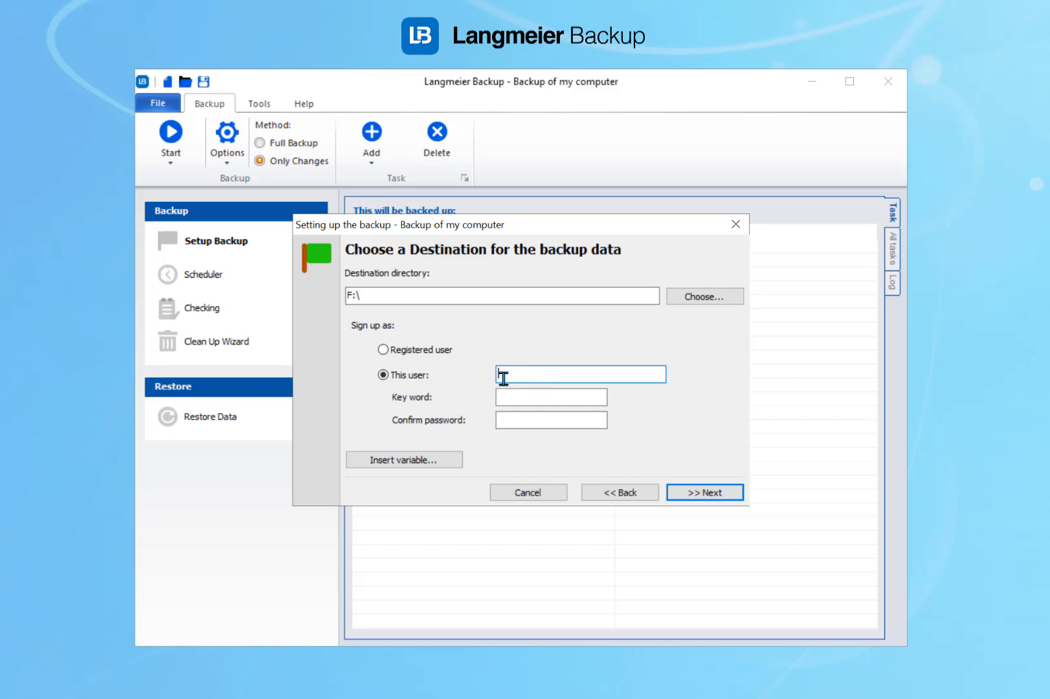
{"action": "left_click", "coordinate": [417, 353]}
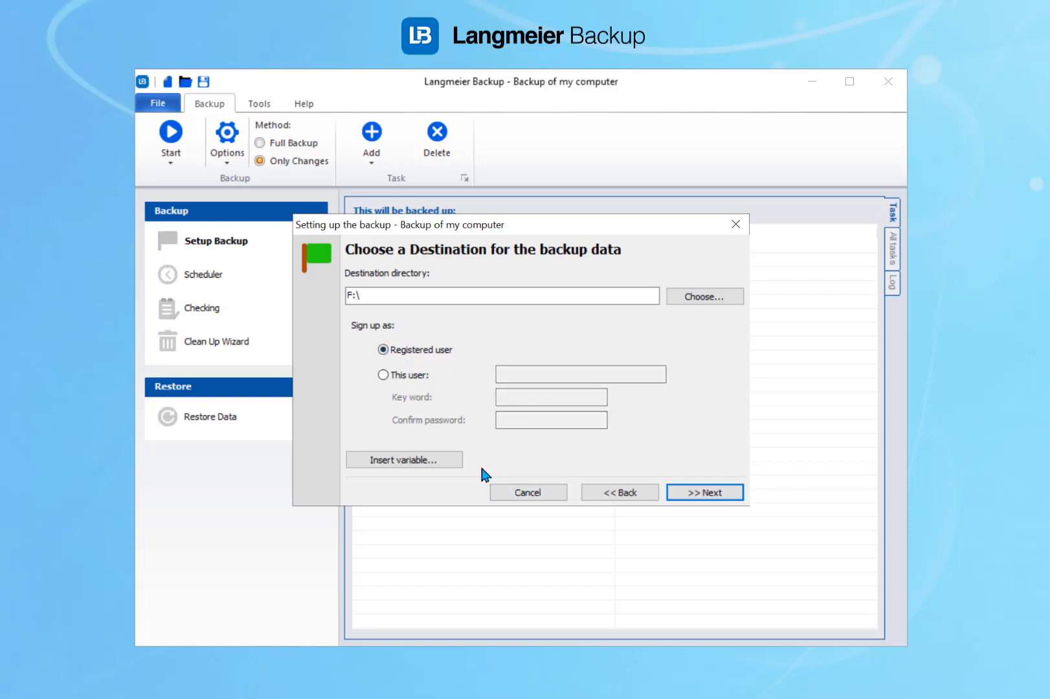
{"action": "left_click", "coordinate": [440, 459]}
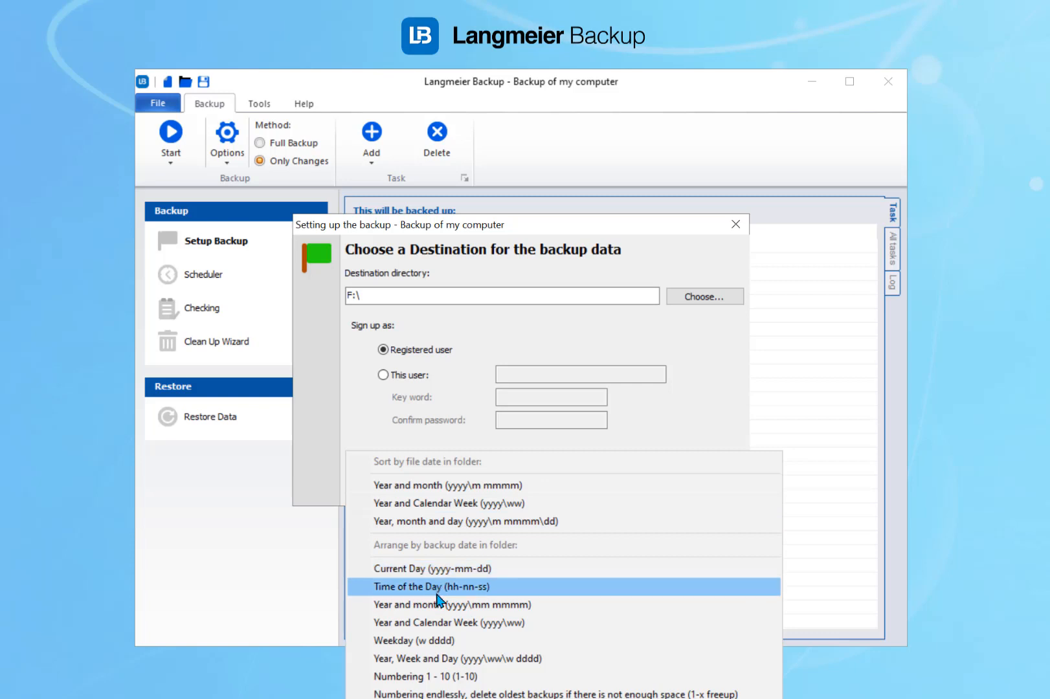
{"action": "left_click", "coordinate": [697, 405]}
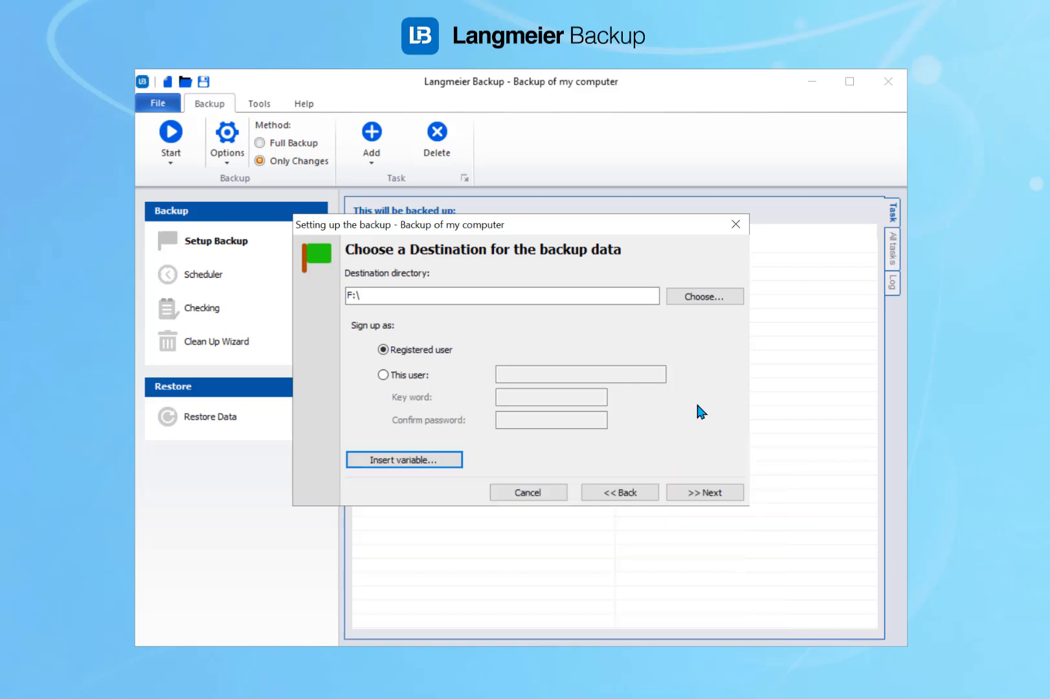
Accept the destination settings and use the volume name Backup instead of the drive letter
{"action": "left_click", "coordinate": [712, 494]}
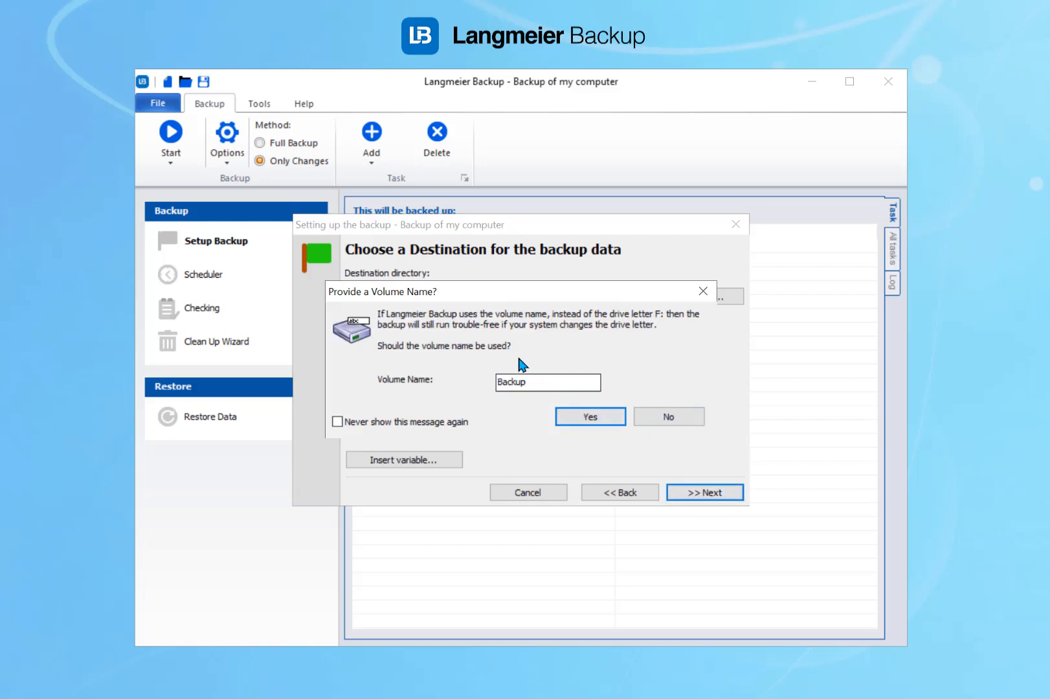
{"action": "double_click", "coordinate": [535, 380]}
{"action": "left_click", "coordinate": [586, 417]}
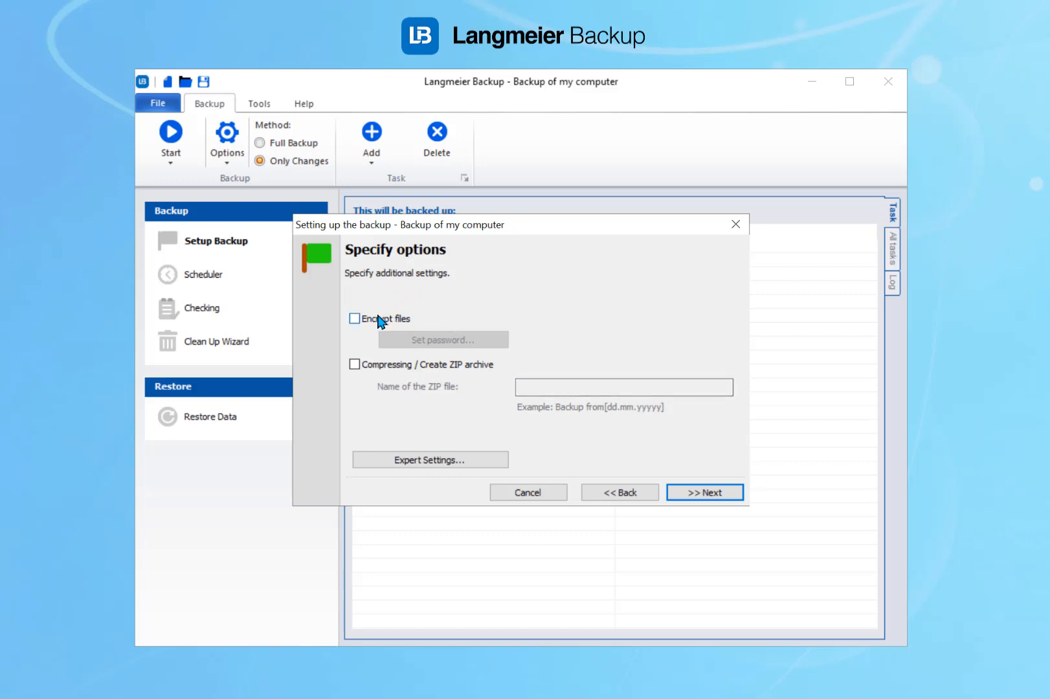
{"action": "left_click", "coordinate": [355, 319]}
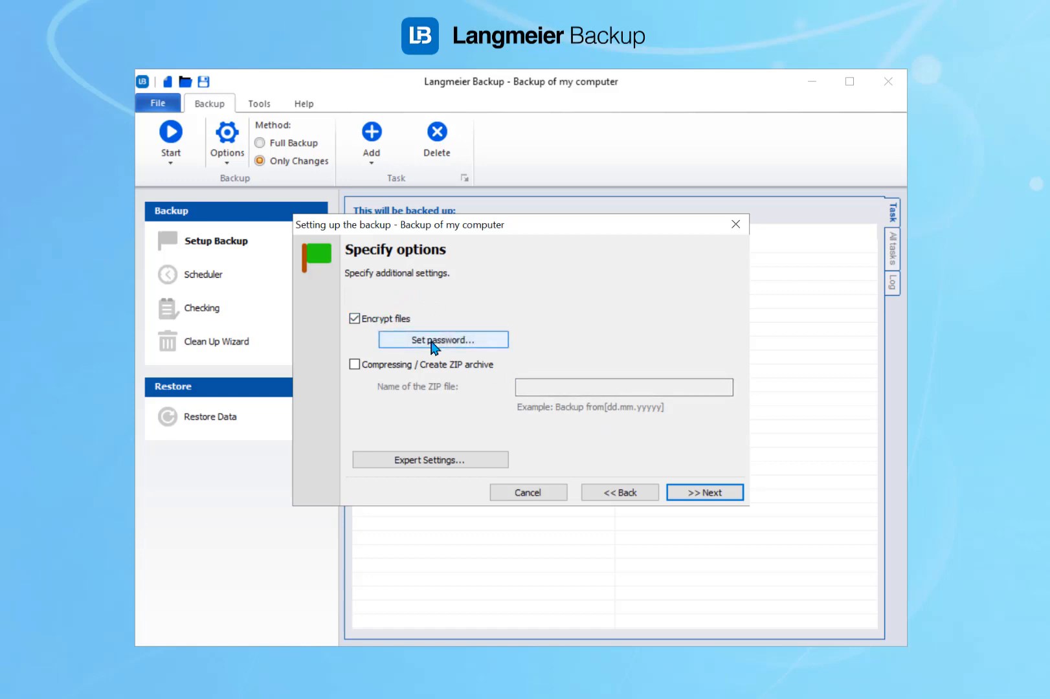
{"action": "left_click", "coordinate": [389, 320]}
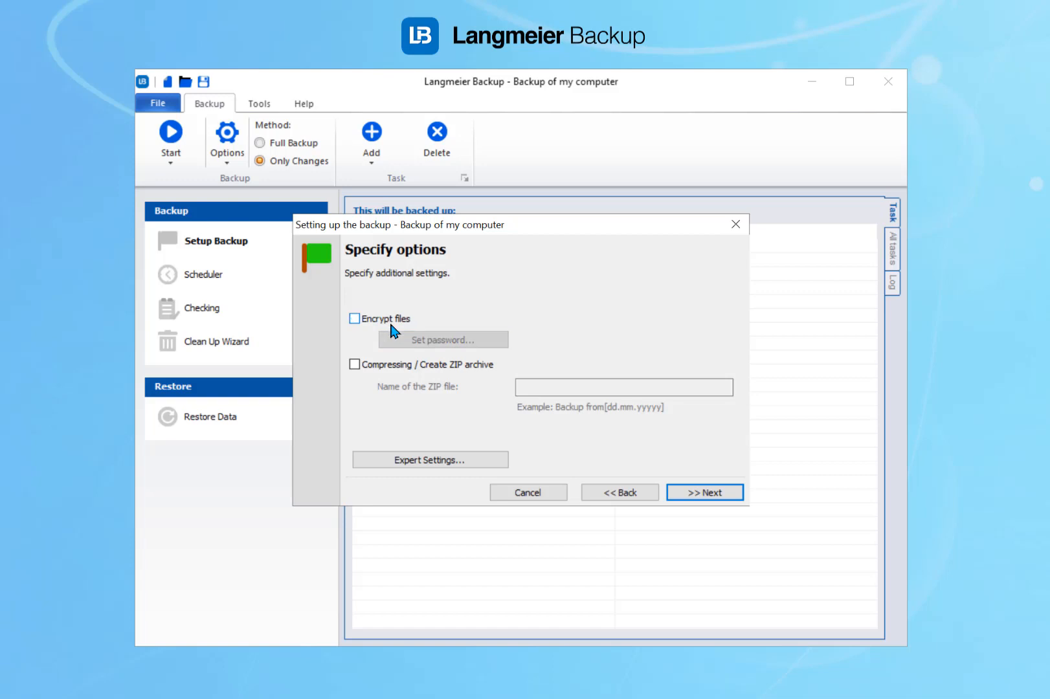
{"action": "left_click", "coordinate": [441, 368]}
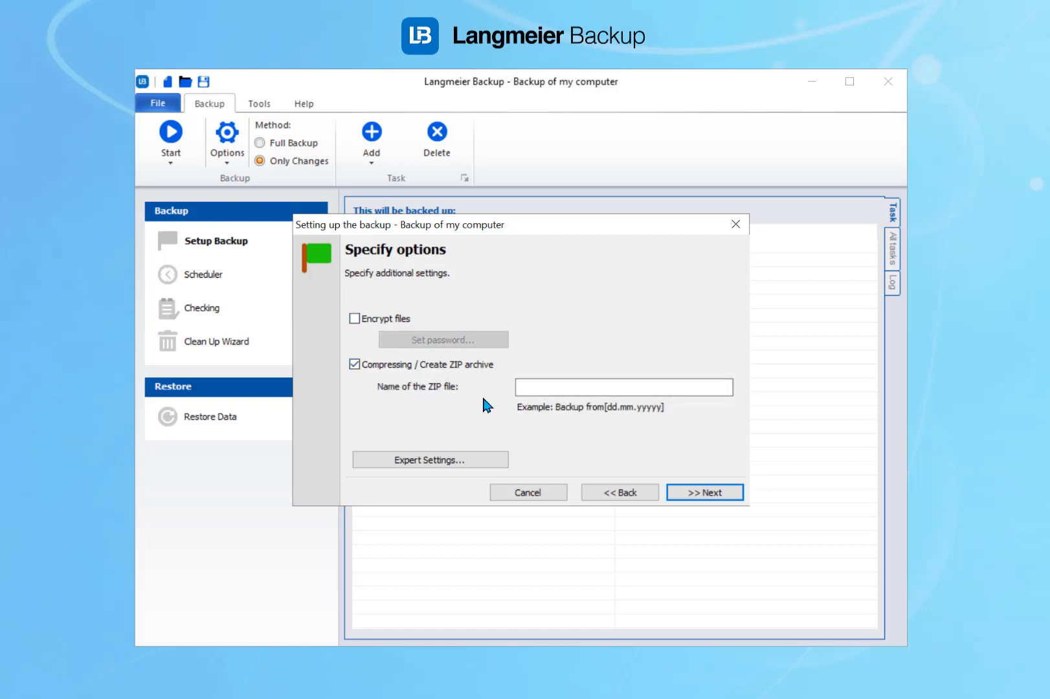
{"action": "left_click", "coordinate": [555, 391]}
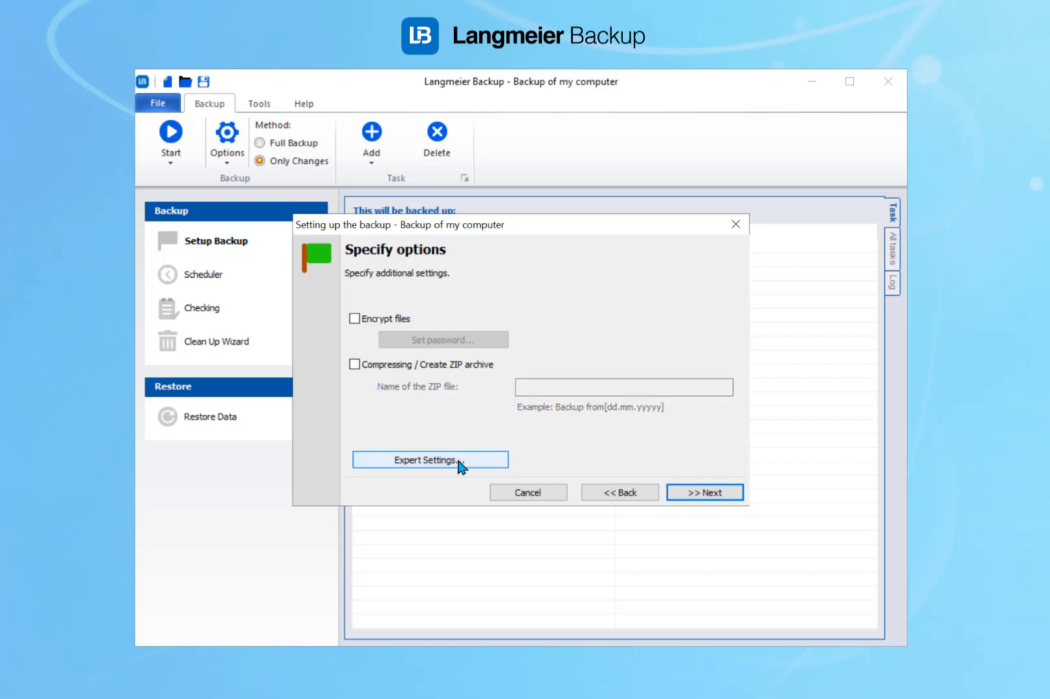
Review and accept the expert settings, and keep Backup of my computer as the backup job's name
{"action": "left_click", "coordinate": [420, 461]}
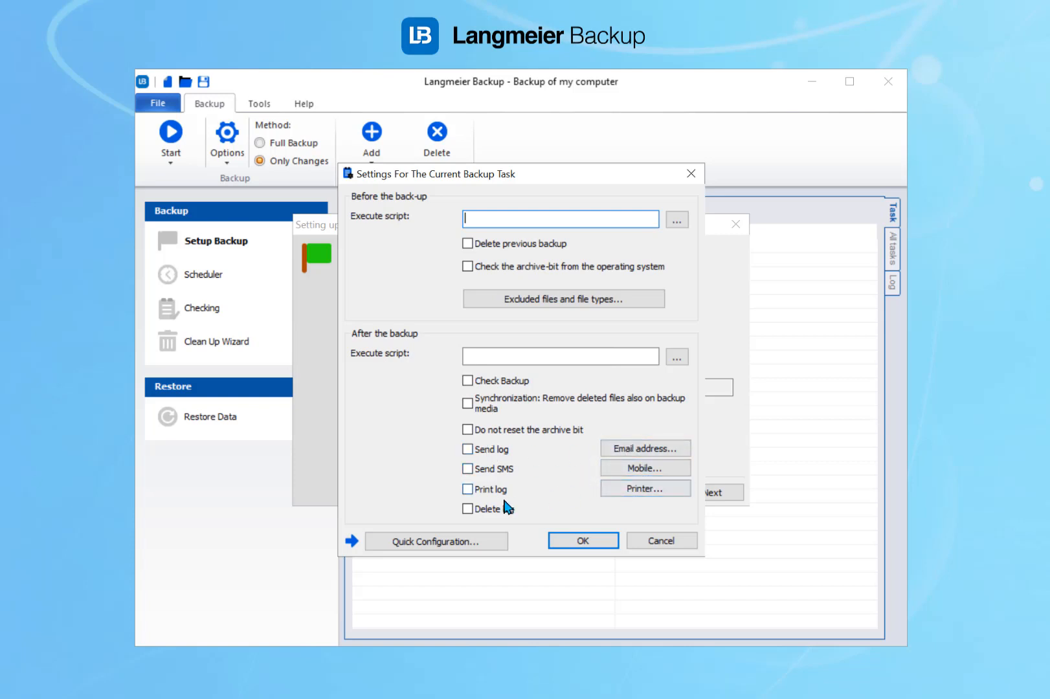
{"action": "left_click", "coordinate": [584, 541]}
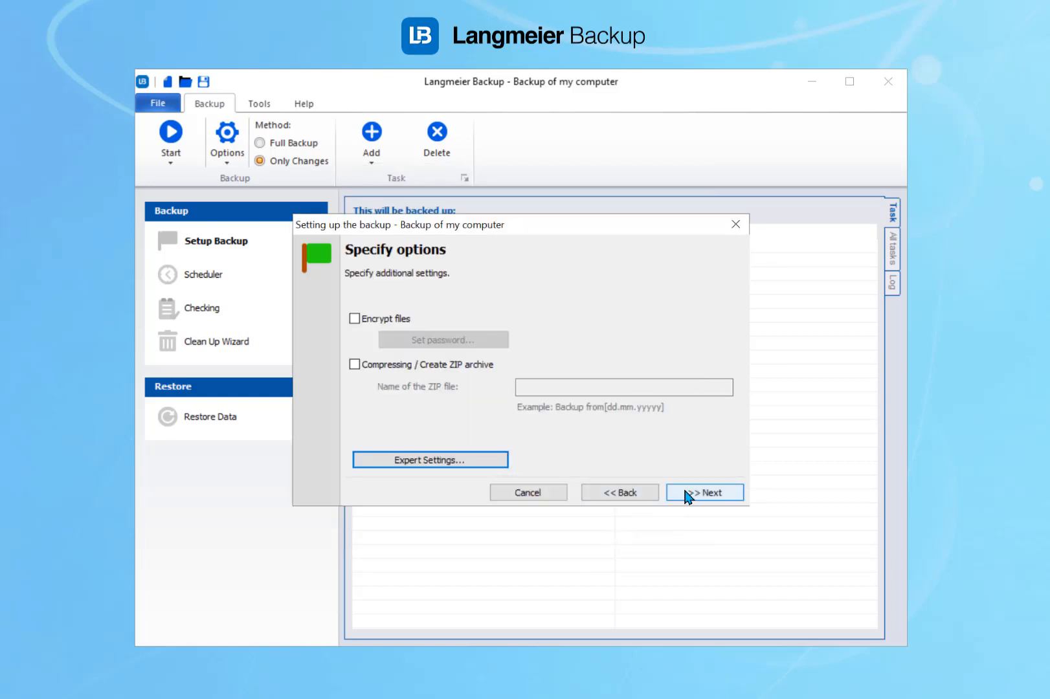
{"action": "left_click", "coordinate": [699, 493]}
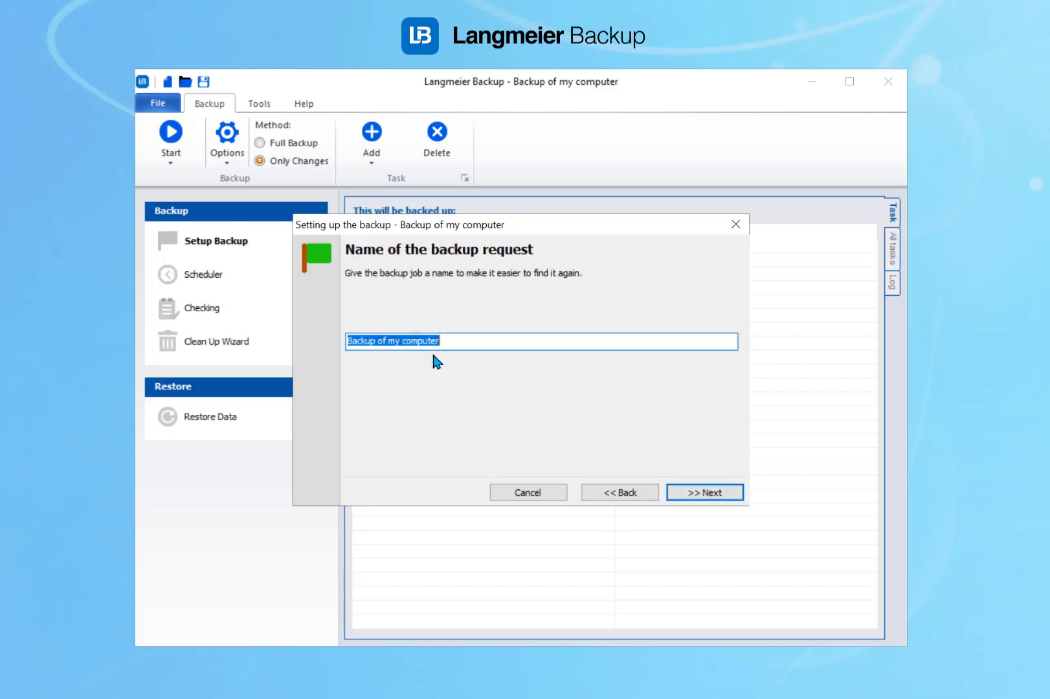
{"action": "left_click", "coordinate": [688, 496]}
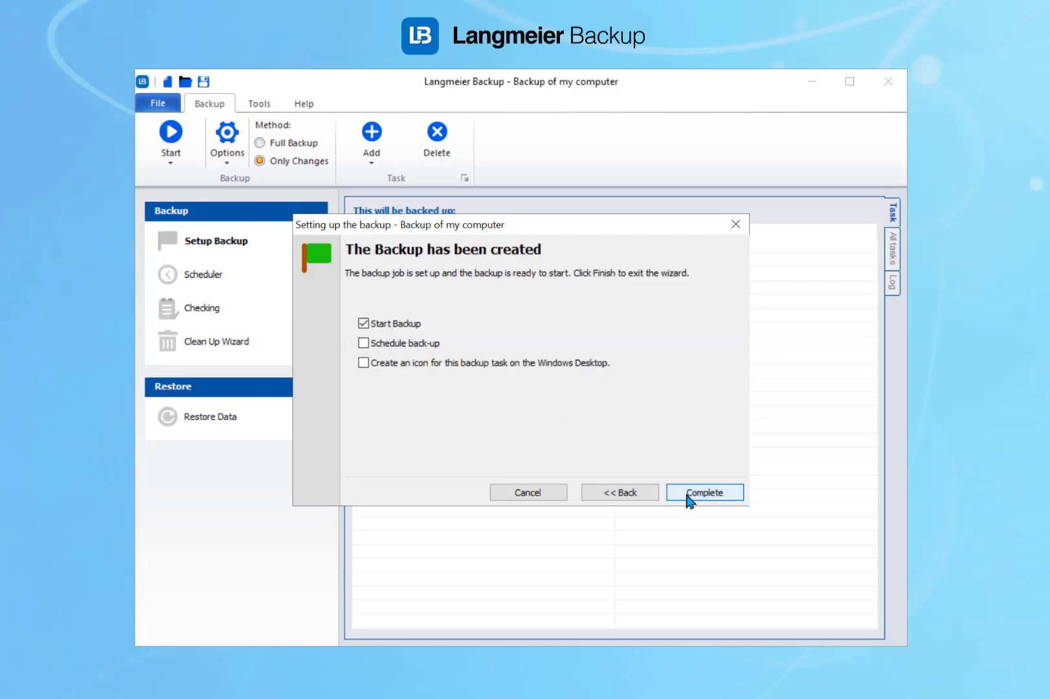
Finish the backup setup with scheduling enabled and no desktop icon, opening the planned backup settings
{"action": "left_click", "coordinate": [405, 344]}
{"action": "left_click", "coordinate": [373, 367]}
{"action": "left_click", "coordinate": [581, 363]}
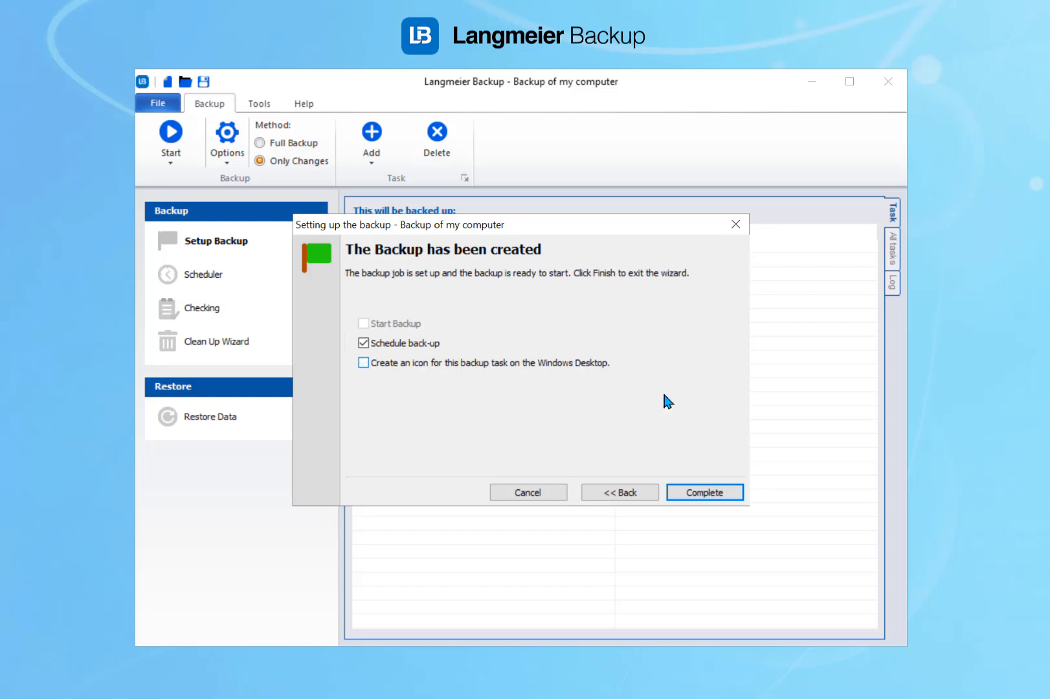
{"action": "left_click", "coordinate": [705, 494]}
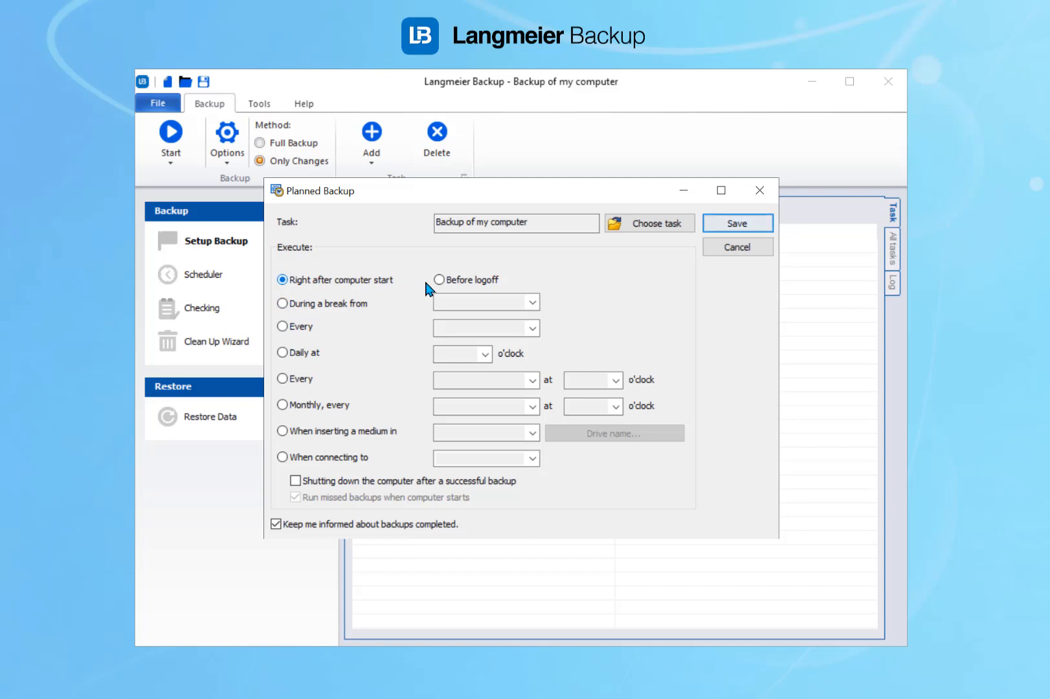
Try running the backup before logoff, and during a break from 5 minutes
{"action": "left_click", "coordinate": [455, 282]}
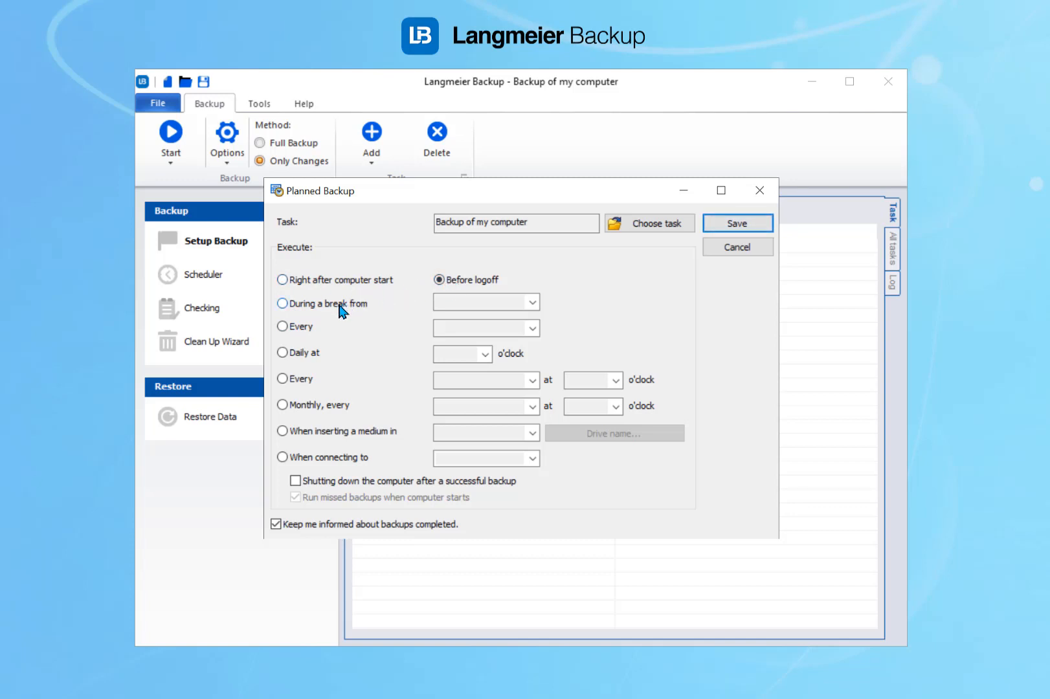
{"action": "left_click", "coordinate": [342, 306]}
{"action": "left_click", "coordinate": [535, 302]}
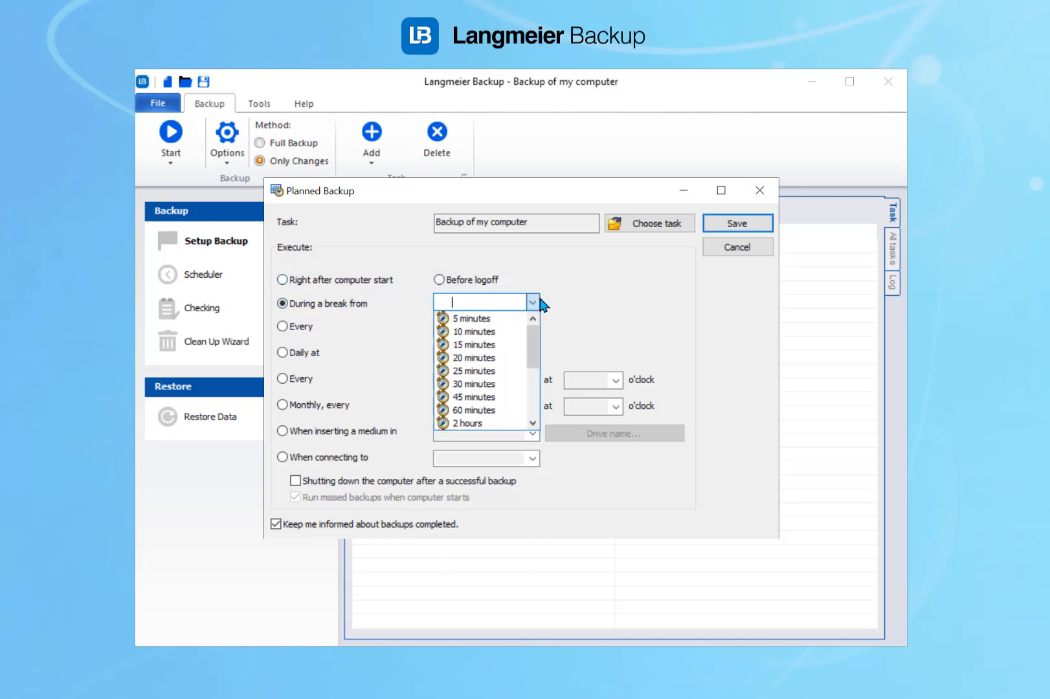
{"action": "left_click", "coordinate": [467, 322]}
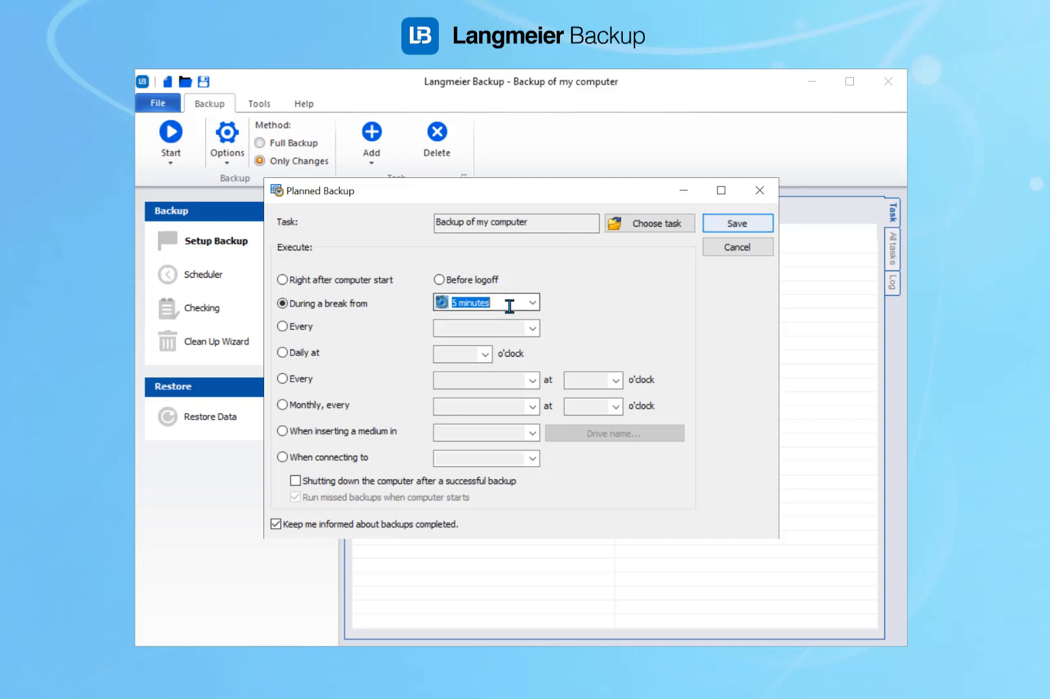
Try the repeating-interval schedule by viewing its interval choices, and set the backup to run daily at 01:00
{"action": "left_click", "coordinate": [298, 329]}
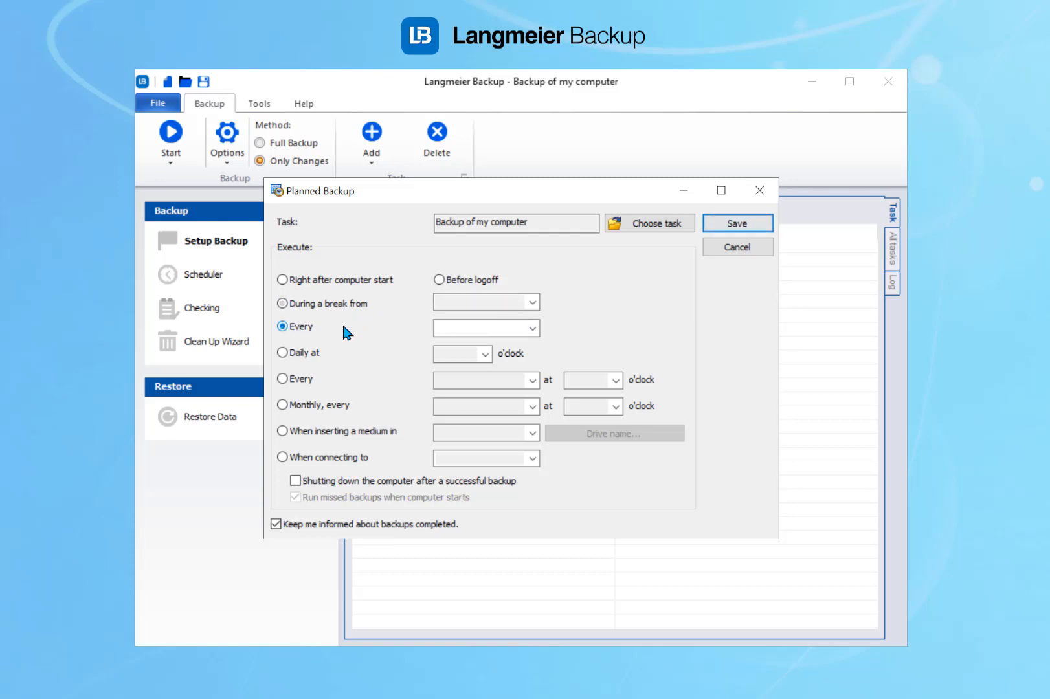
{"action": "left_click", "coordinate": [532, 329]}
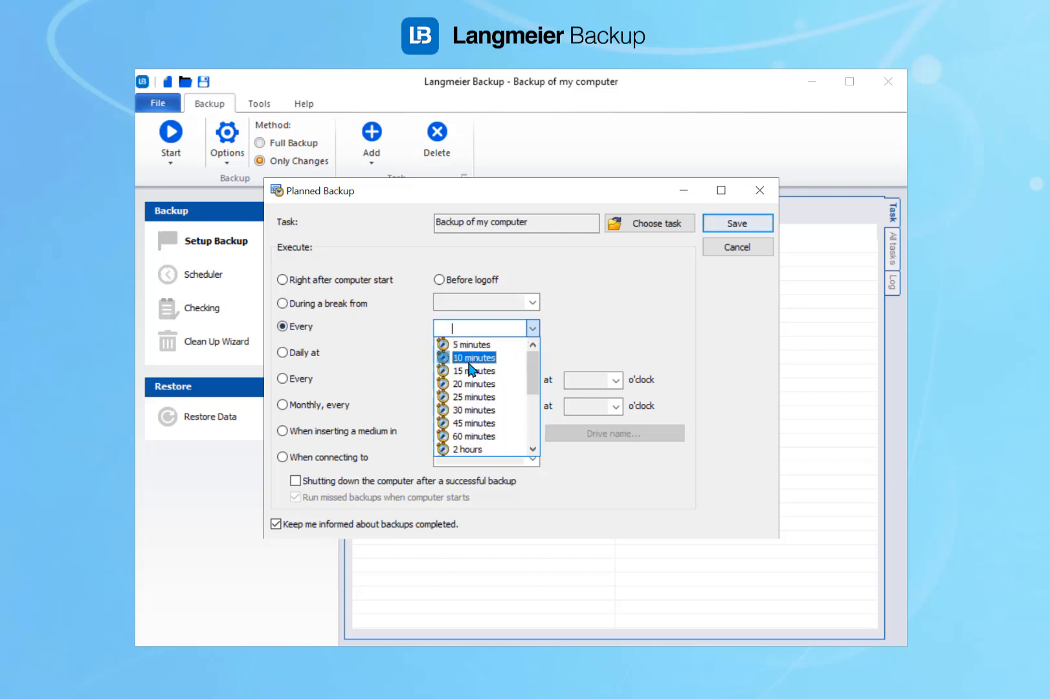
{"action": "left_click", "coordinate": [305, 355]}
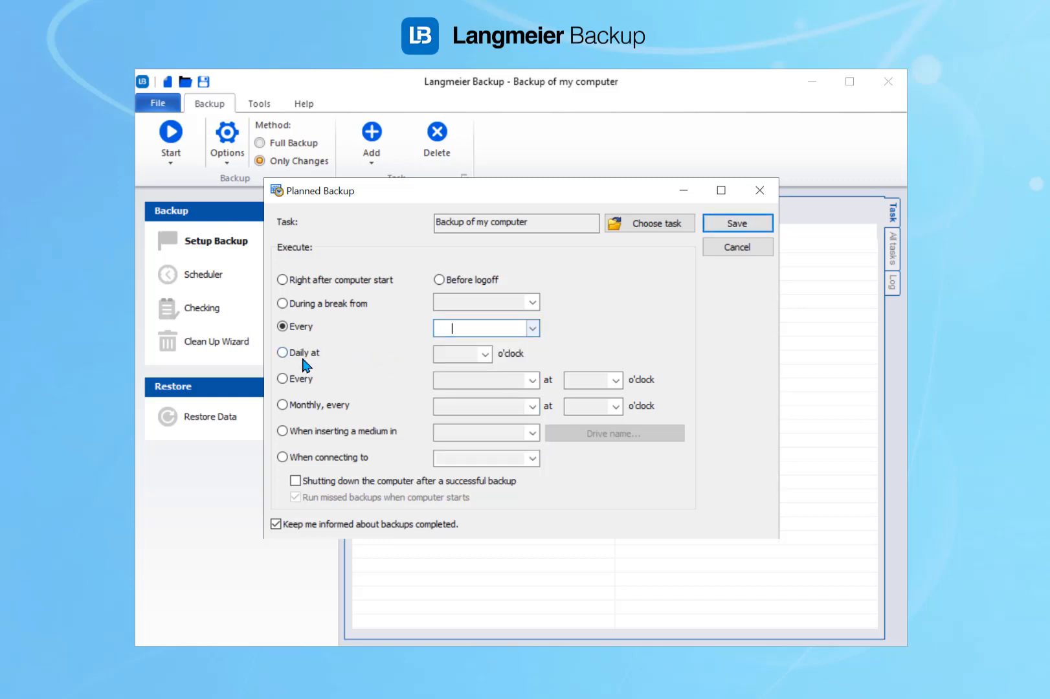
{"action": "left_click", "coordinate": [304, 355]}
{"action": "left_click", "coordinate": [484, 354]}
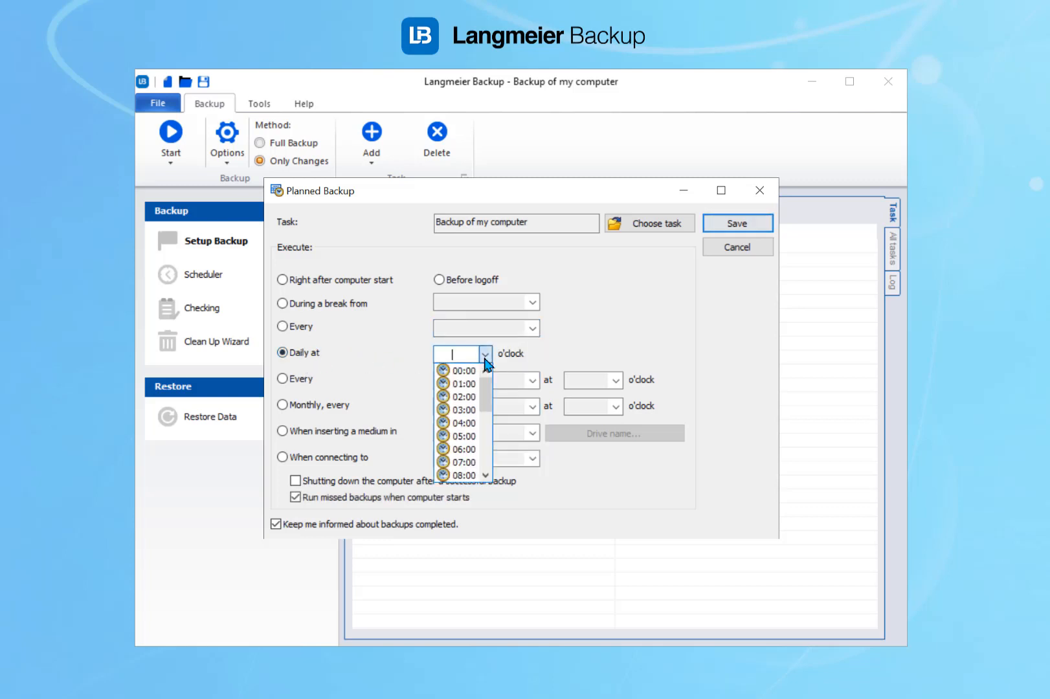
{"action": "left_click", "coordinate": [462, 396]}
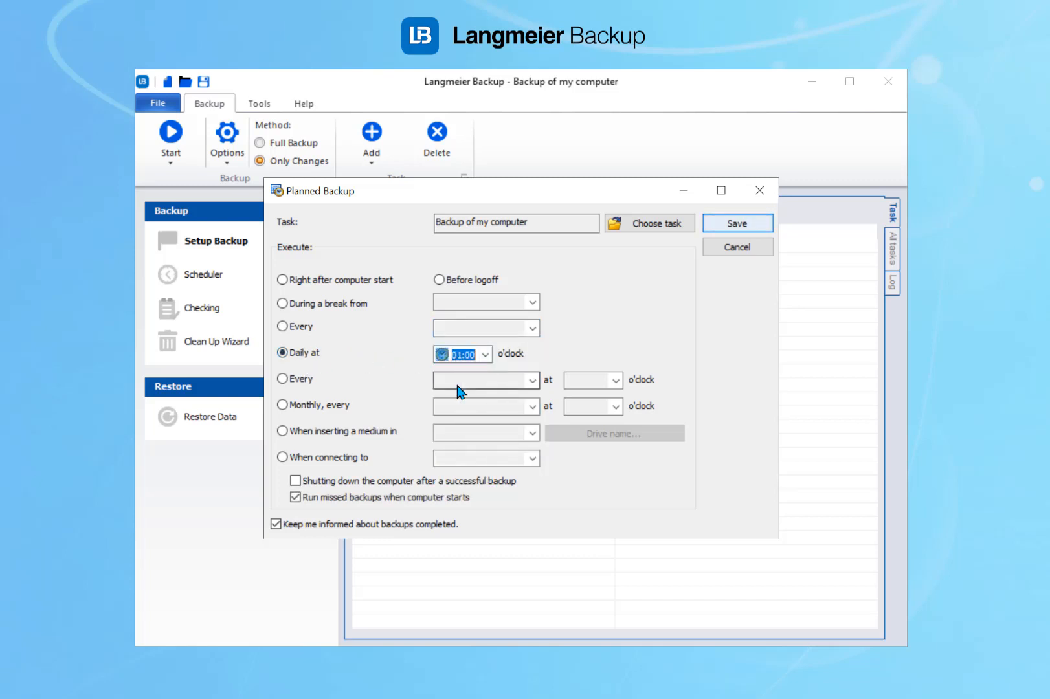
Schedule the backup for every Monday, Wednesday, Friday and Sunday at 01:00 using the custom weekday selection
{"action": "left_click", "coordinate": [309, 383]}
{"action": "left_click", "coordinate": [532, 383]}
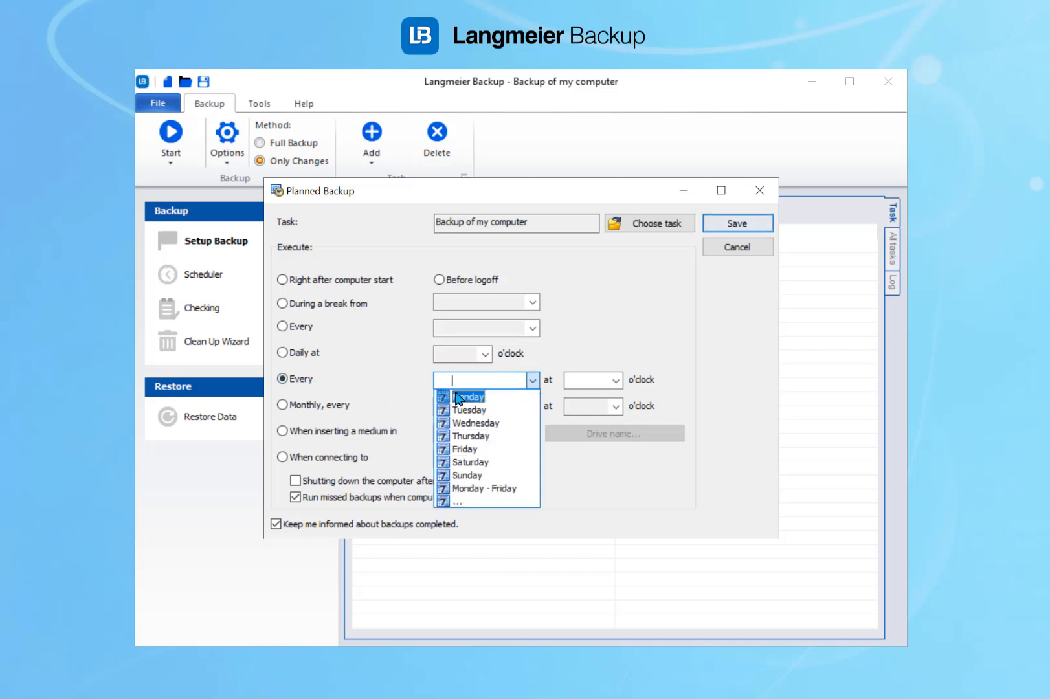
{"action": "left_click", "coordinate": [458, 502]}
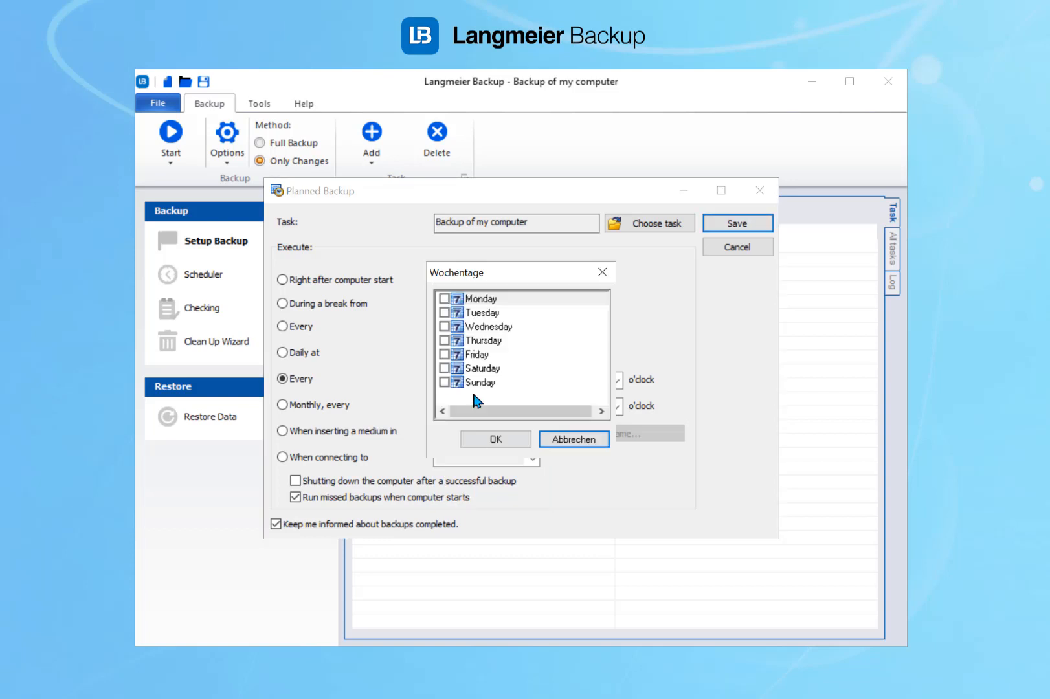
{"action": "left_click", "coordinate": [445, 299]}
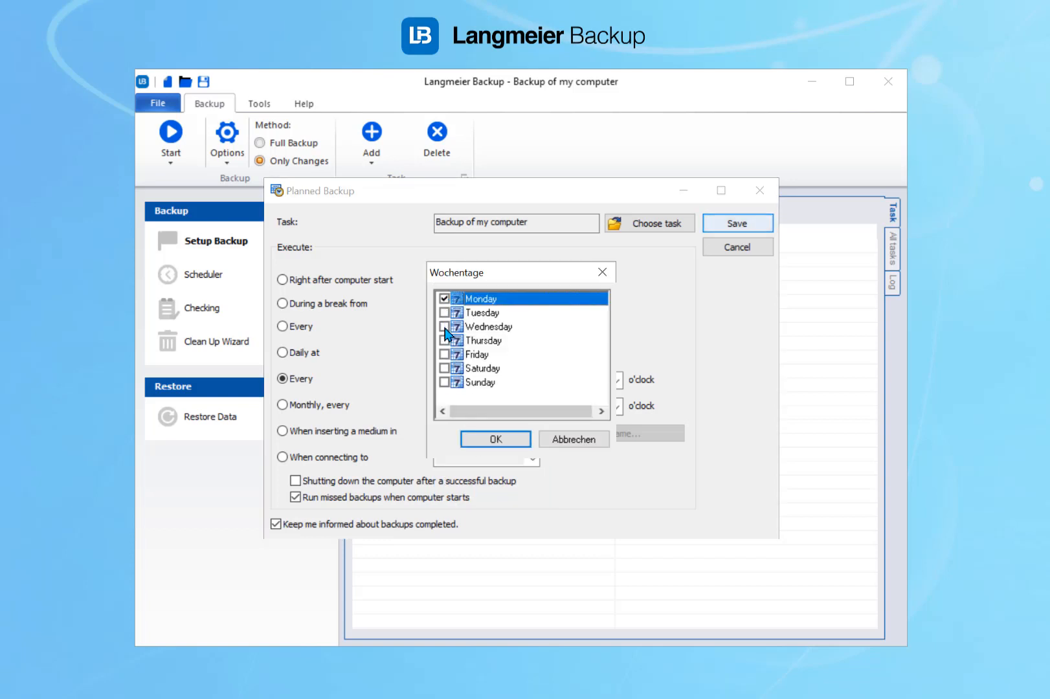
{"action": "left_click", "coordinate": [444, 327]}
{"action": "left_click", "coordinate": [444, 355]}
{"action": "left_click", "coordinate": [496, 440]}
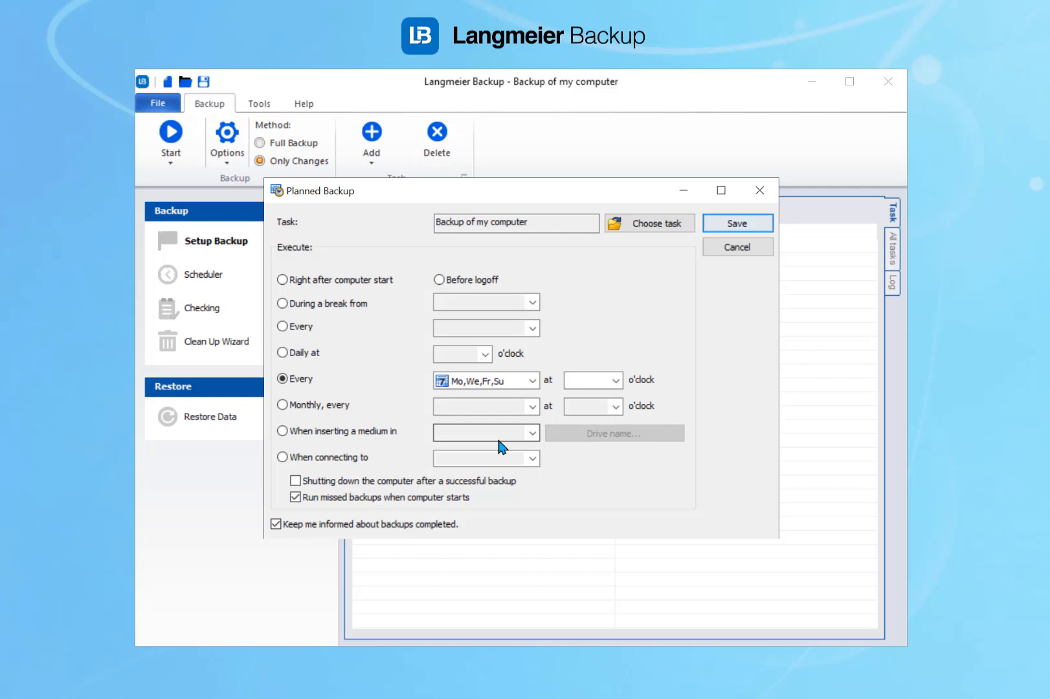
{"action": "left_click", "coordinate": [615, 381]}
{"action": "left_click", "coordinate": [594, 413]}
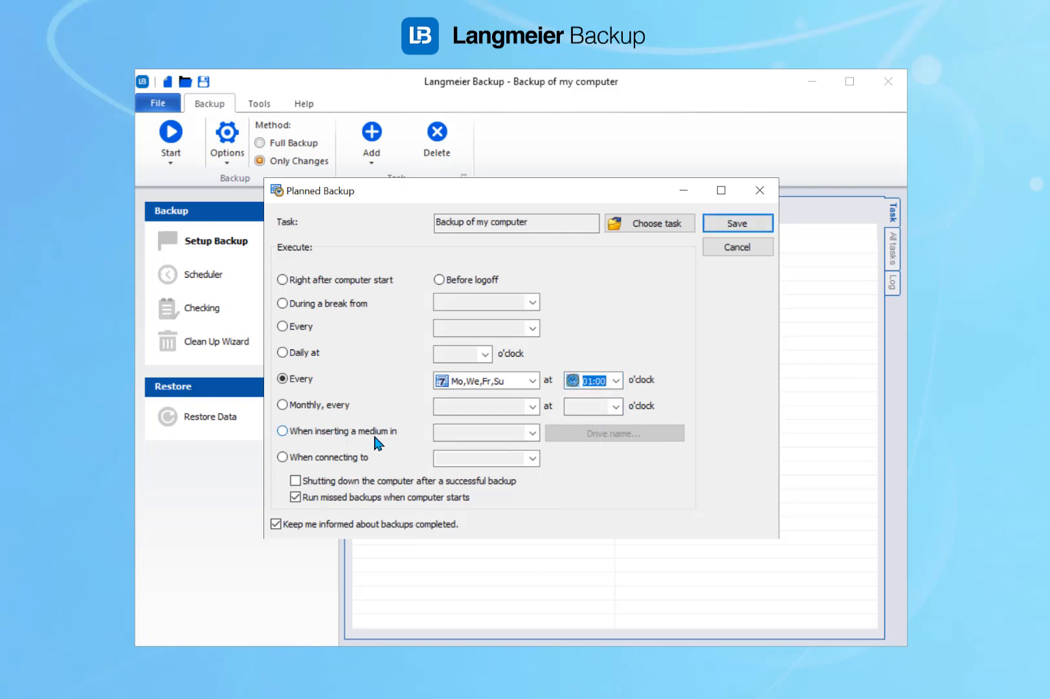
Trigger the backup when a medium with volume name Backup is inserted in All drives, using that medium as the backup destination
{"action": "left_click", "coordinate": [322, 440]}
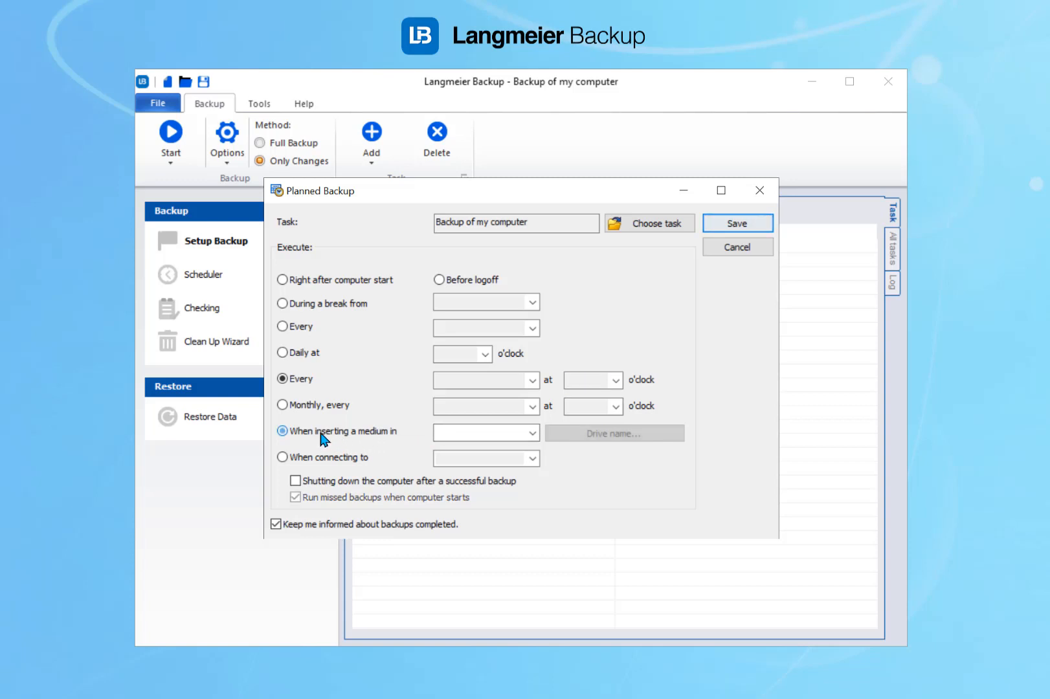
{"action": "left_click", "coordinate": [532, 433]}
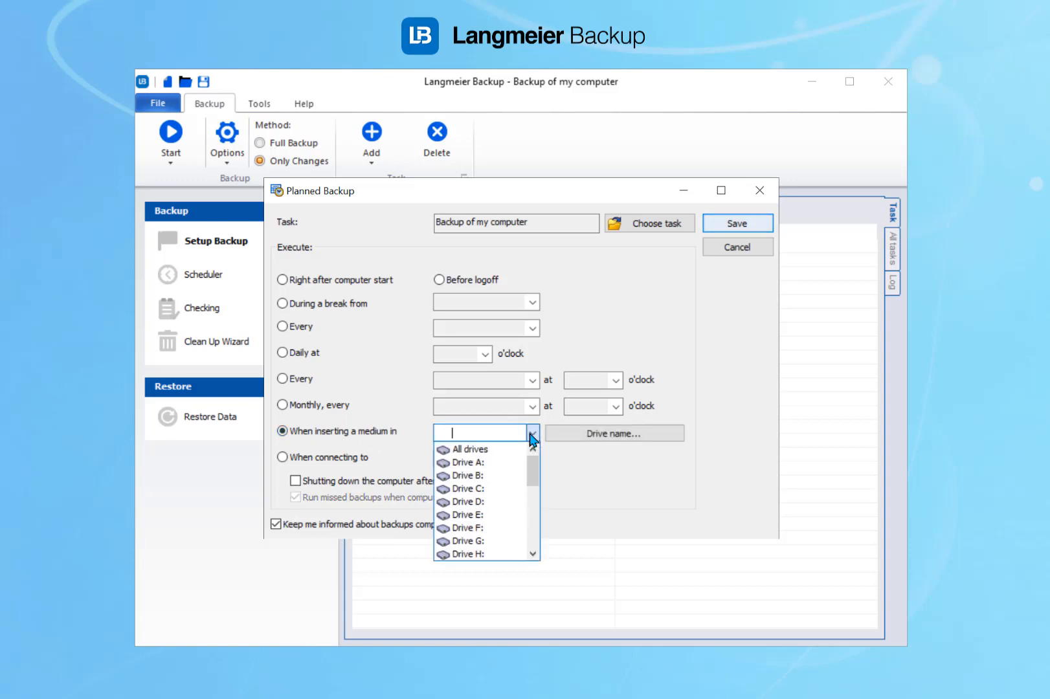
{"action": "left_click", "coordinate": [475, 449]}
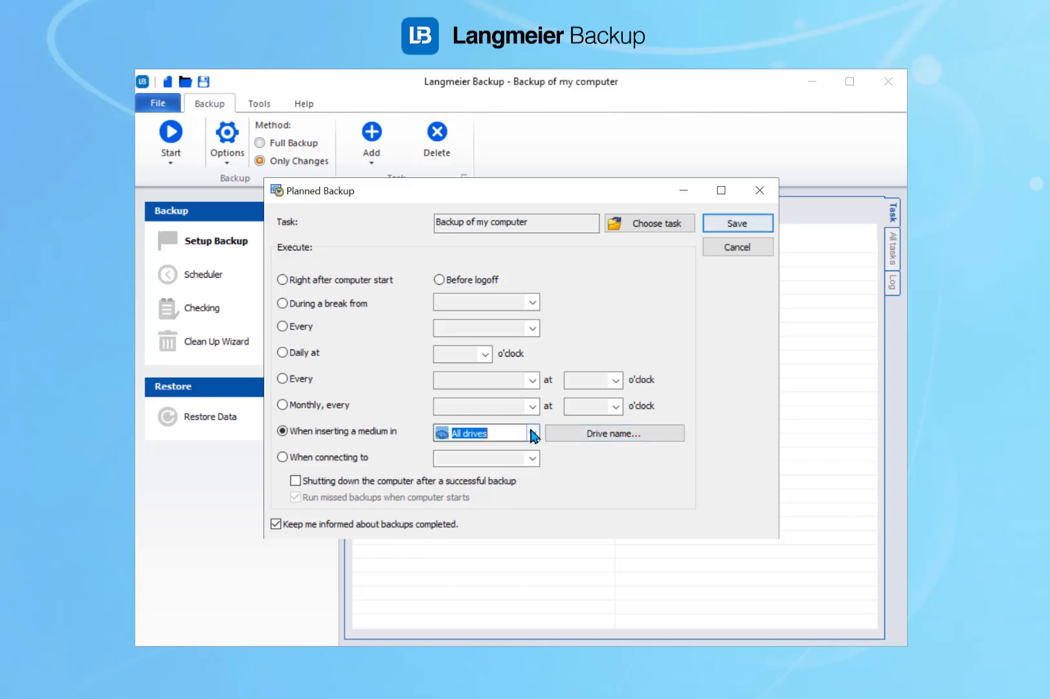
{"action": "left_click", "coordinate": [532, 434]}
{"action": "left_click", "coordinate": [532, 434]}
{"action": "left_click", "coordinate": [600, 433]}
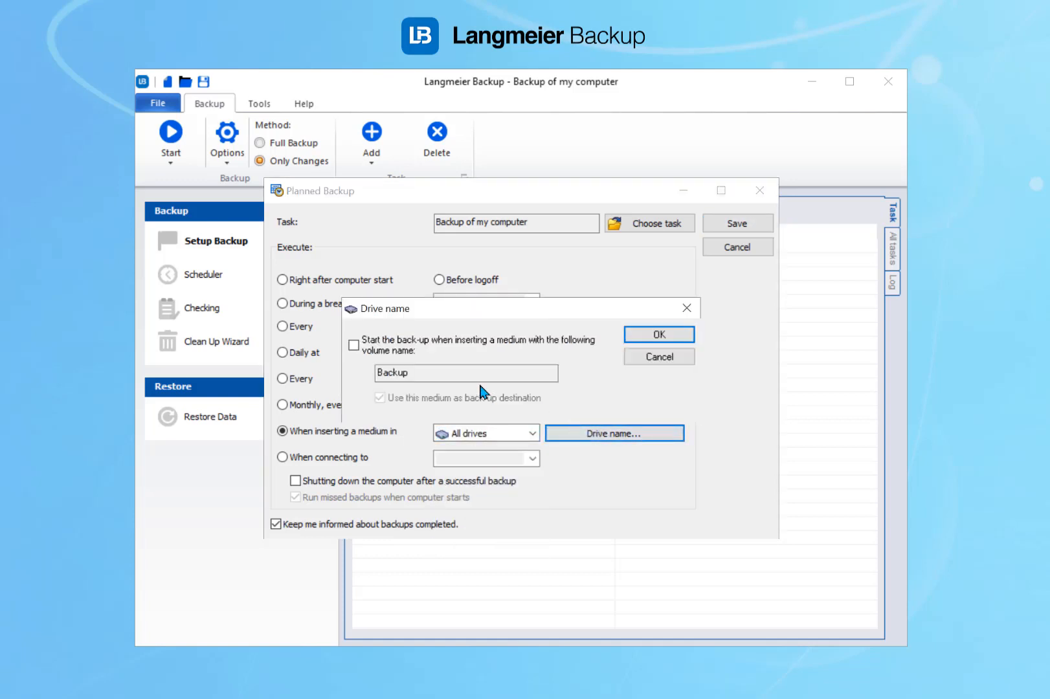
{"action": "left_click", "coordinate": [390, 354]}
{"action": "double_click", "coordinate": [417, 374]}
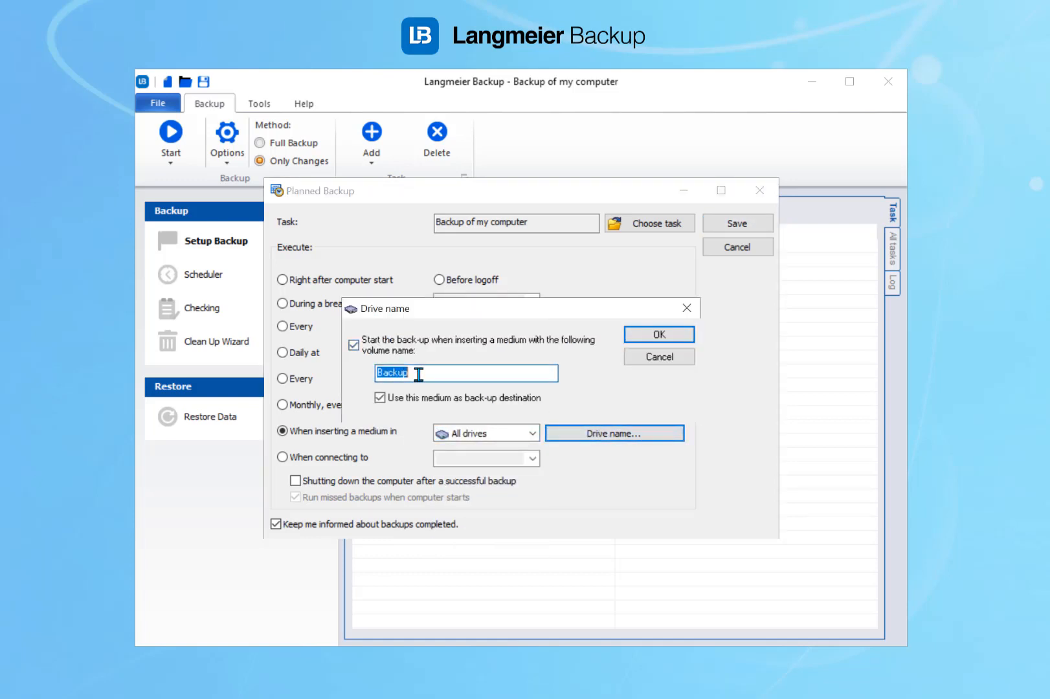
{"action": "left_click", "coordinate": [645, 336]}
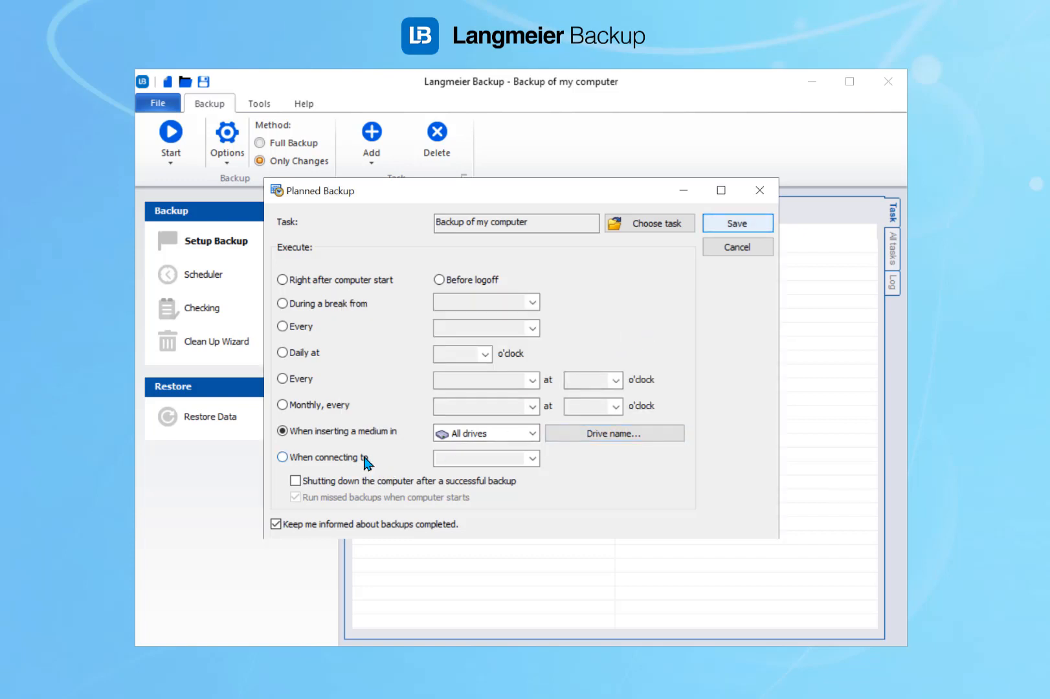
Try the When connecting to trigger and view its connection choices without selecting one
{"action": "left_click", "coordinate": [345, 458]}
{"action": "left_click", "coordinate": [531, 459]}
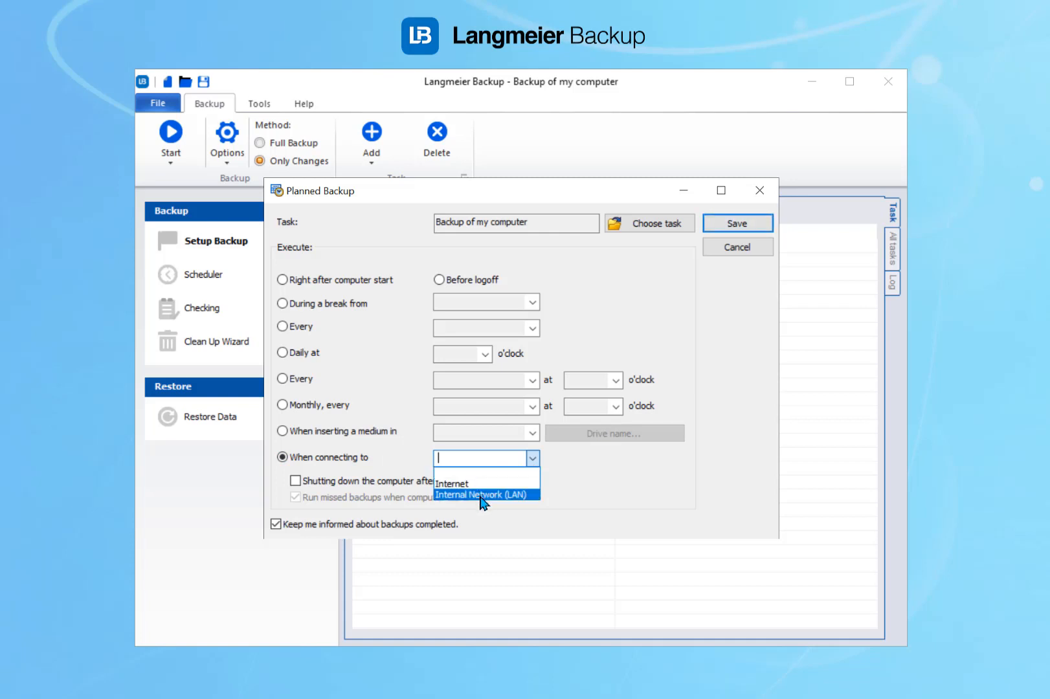
{"action": "left_click", "coordinate": [562, 490]}
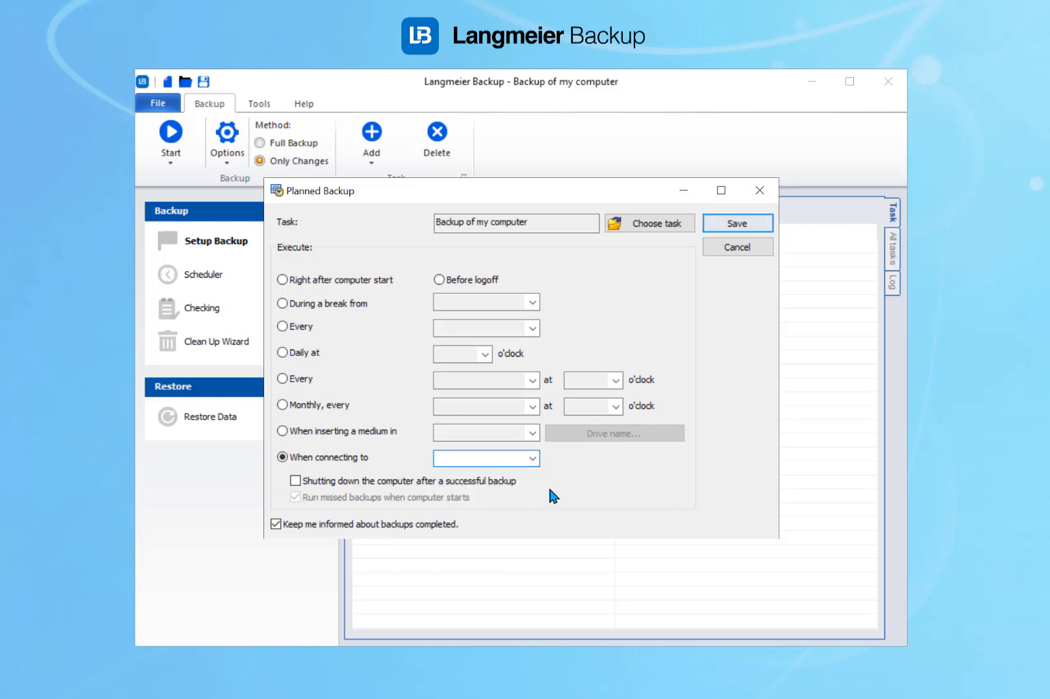
Reselect medium insertion in All drives as the trigger, accept the drive name settings, and save the schedule to complete the backup setup
{"action": "left_click", "coordinate": [337, 434]}
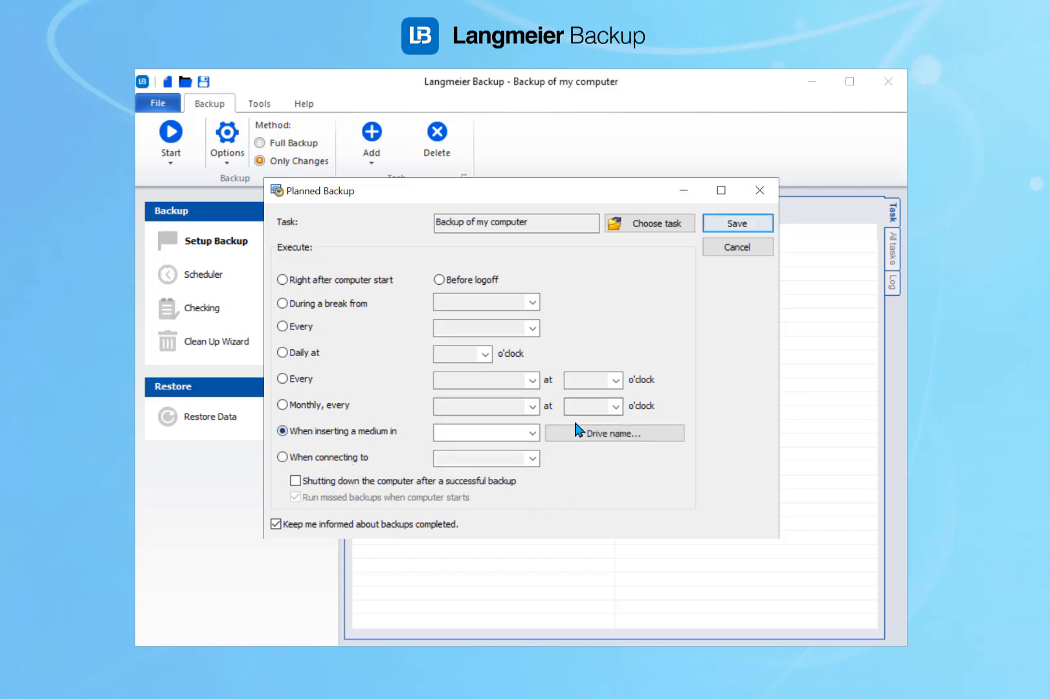
{"action": "left_click", "coordinate": [532, 433]}
{"action": "left_click", "coordinate": [490, 454]}
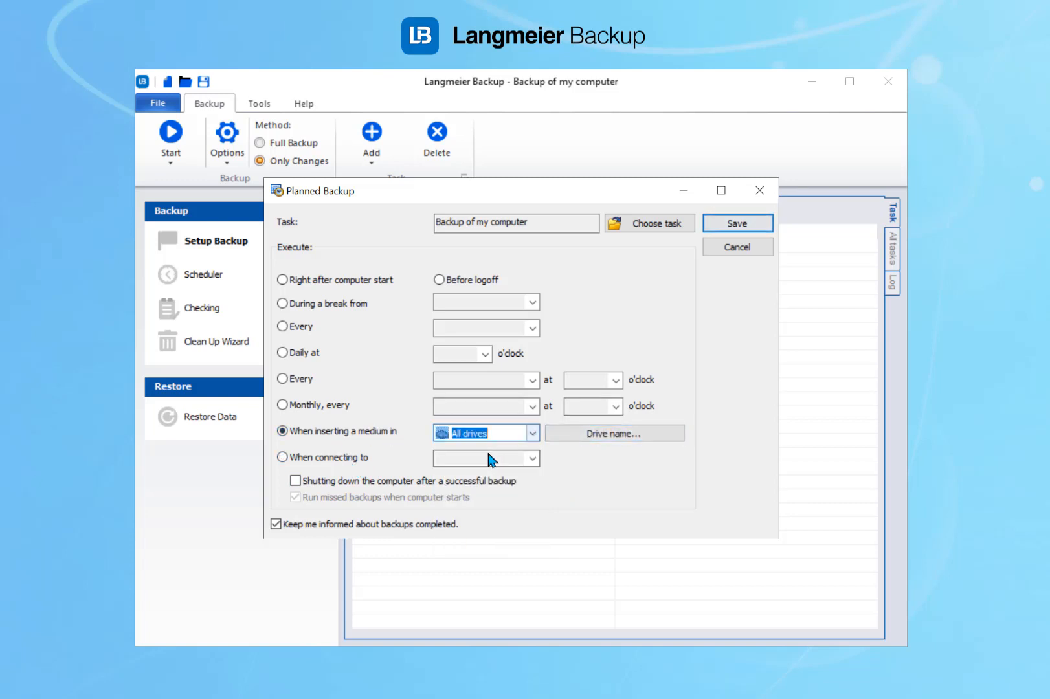
{"action": "left_click", "coordinate": [593, 438]}
{"action": "left_click", "coordinate": [654, 336]}
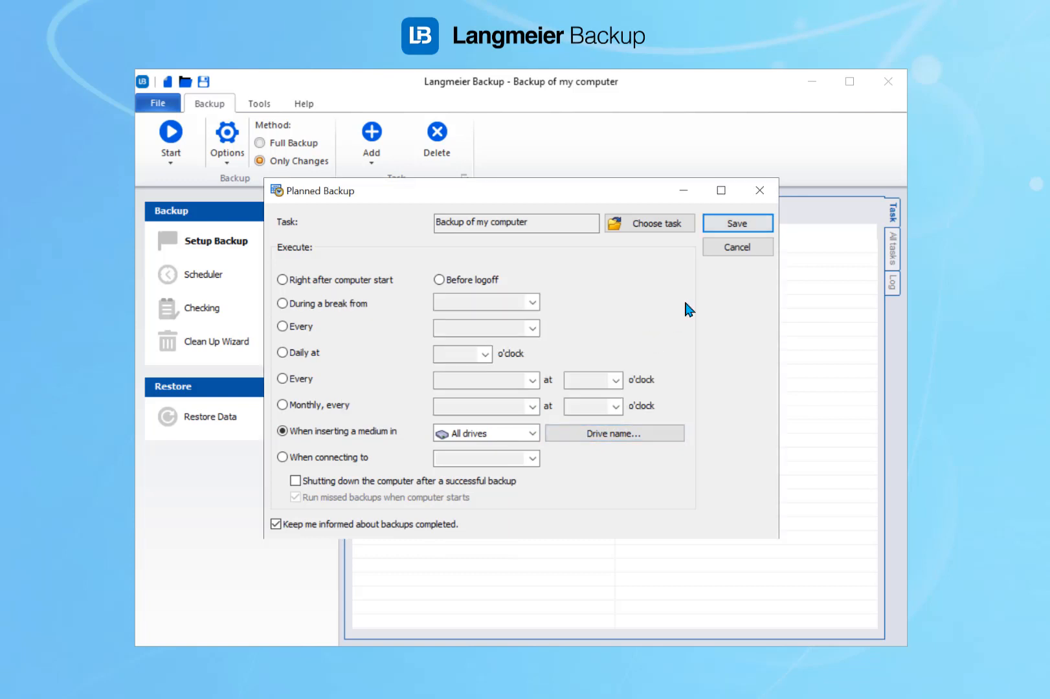
{"action": "left_click", "coordinate": [735, 225]}
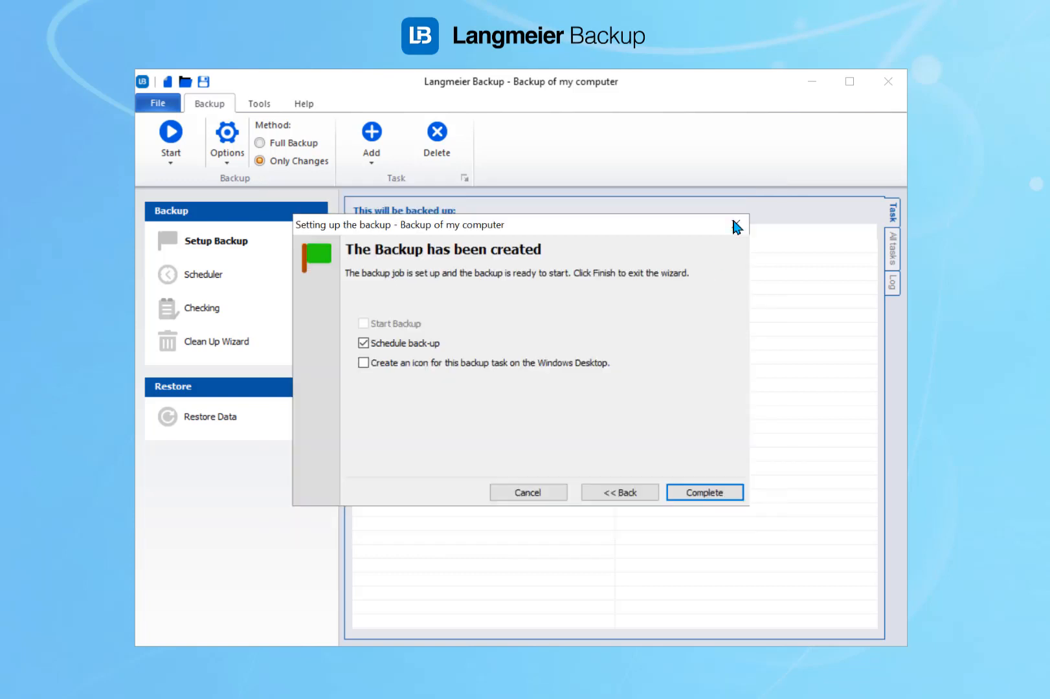
{"action": "key", "text": "Return"}
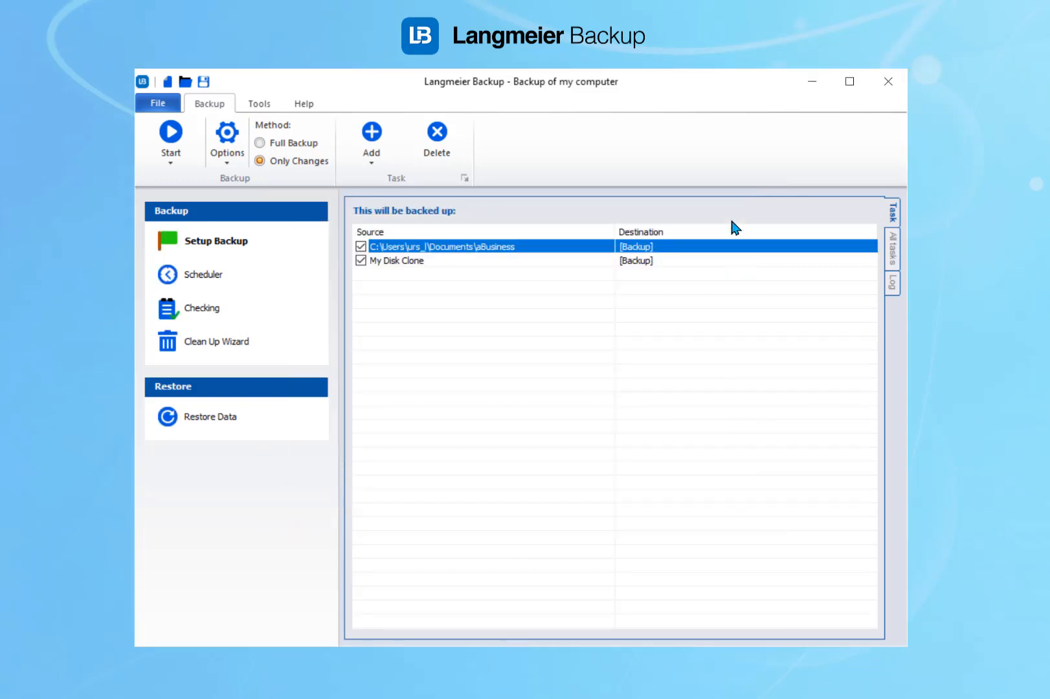
Run the backup with My Disk Clone excluded, skipping the Mach Dein Ding folder while it is in progress
{"action": "left_click", "coordinate": [360, 261]}
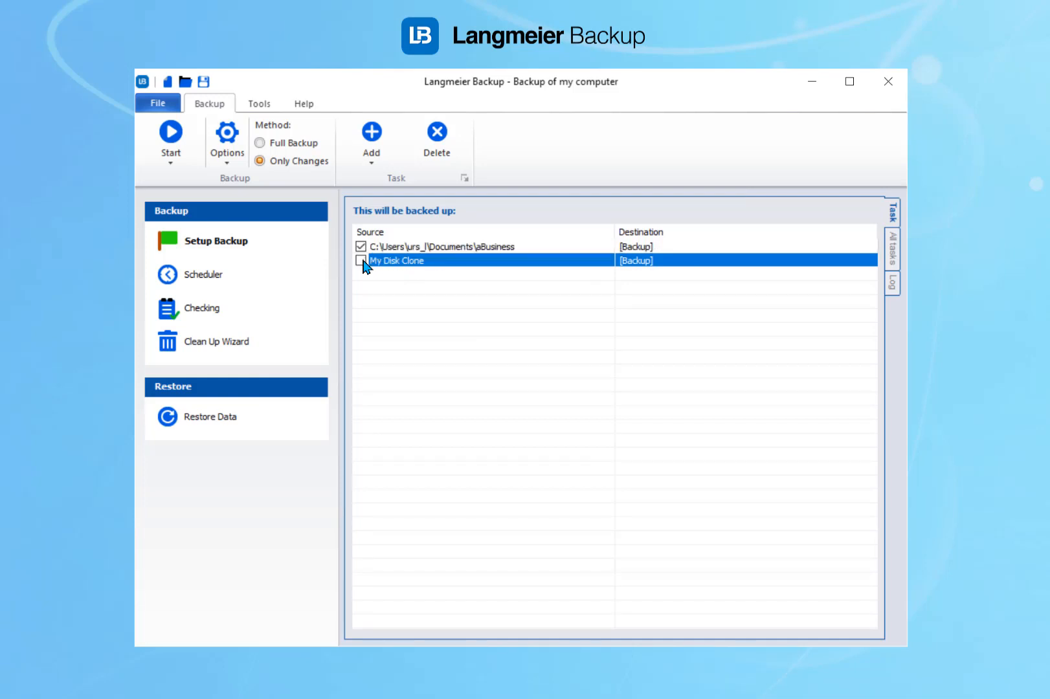
{"action": "left_click", "coordinate": [187, 141]}
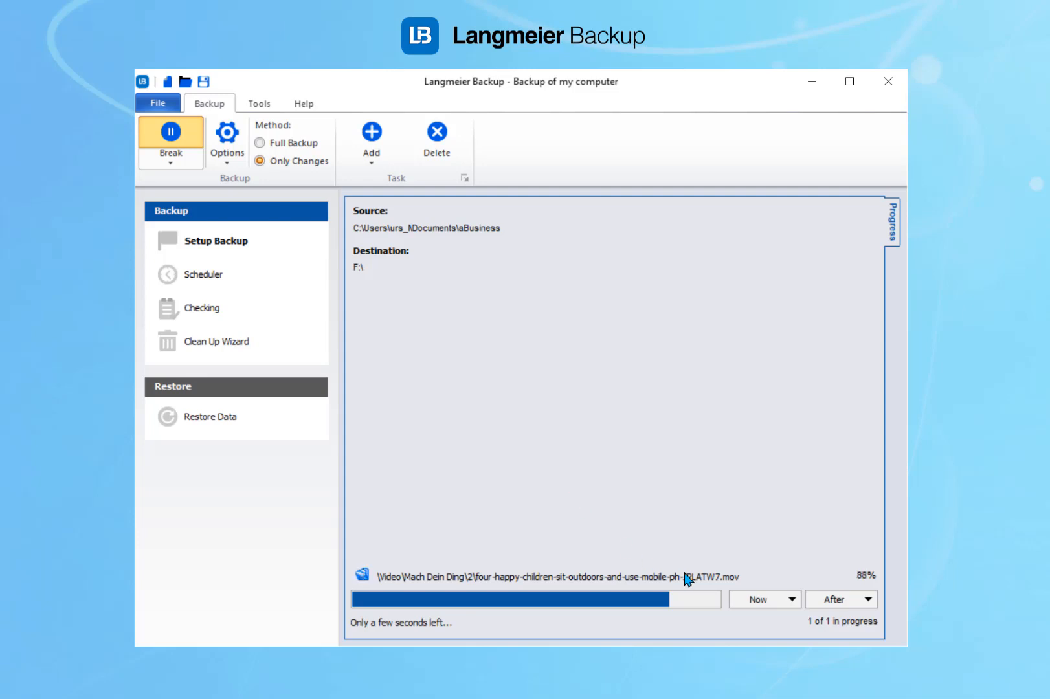
{"action": "left_click", "coordinate": [754, 600]}
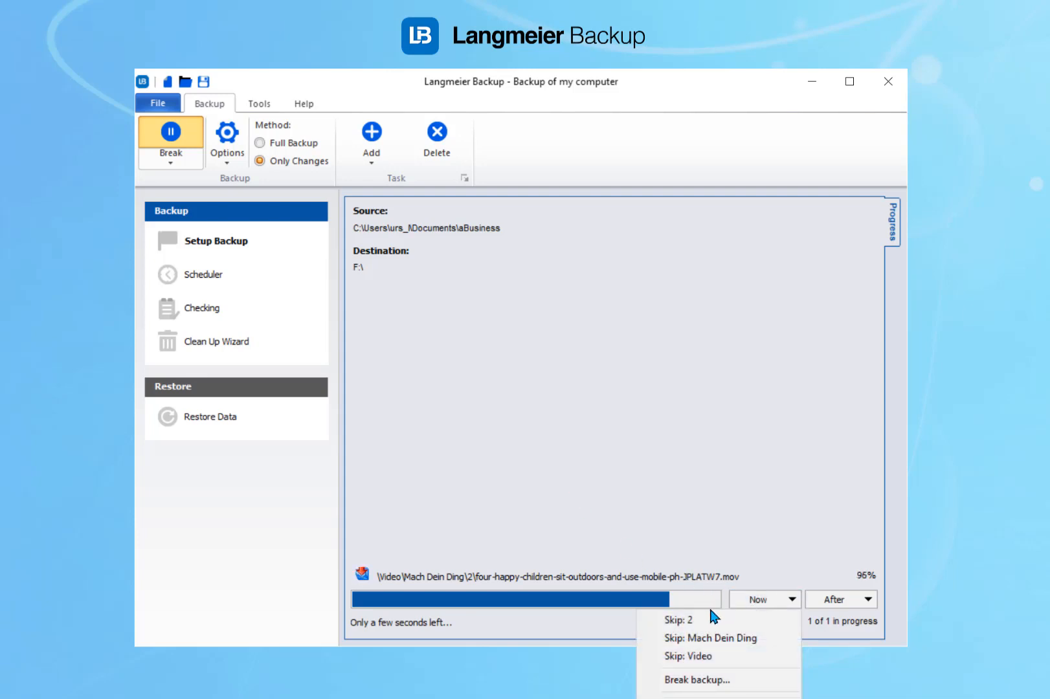
{"action": "left_click", "coordinate": [702, 638]}
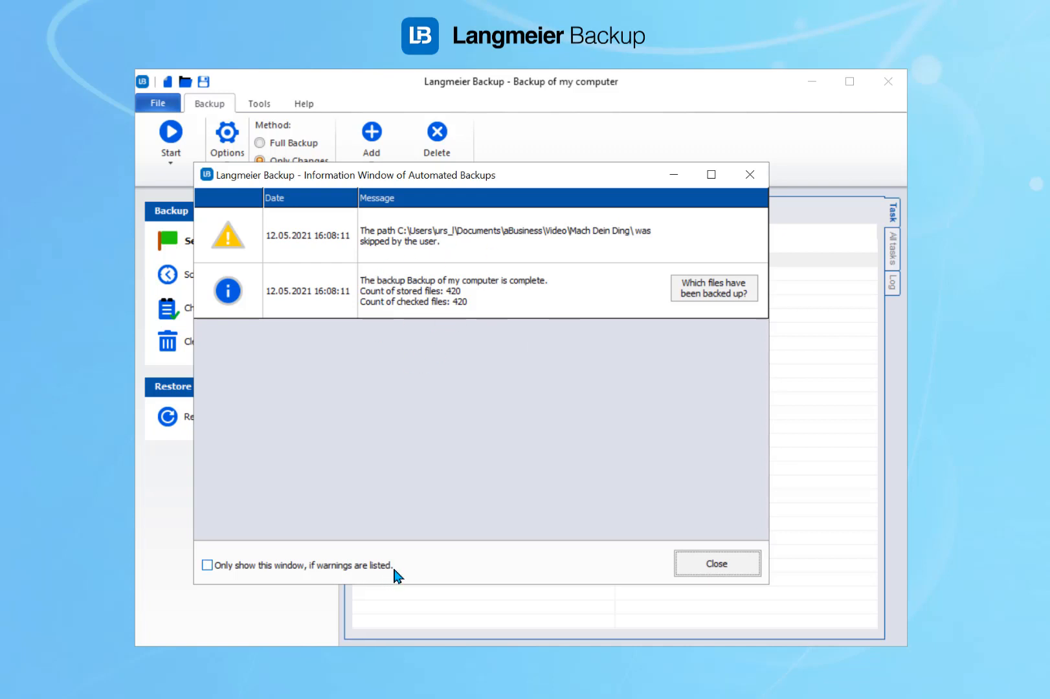
Review the list of files backed up from the completion message, and close the report windows
{"action": "left_click", "coordinate": [448, 285]}
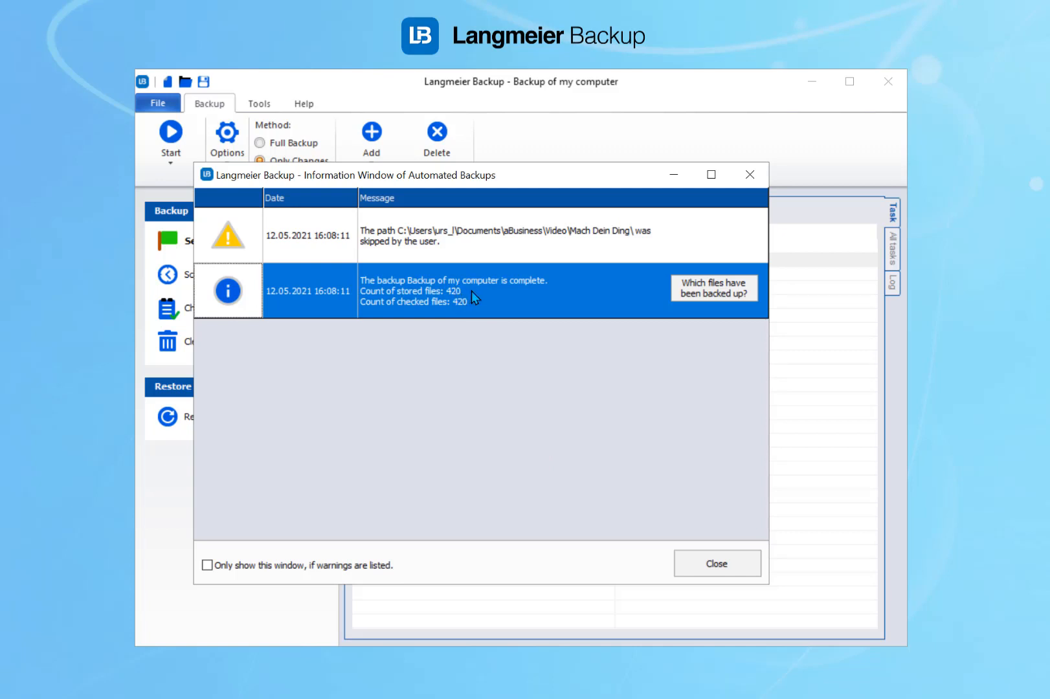
{"action": "left_click", "coordinate": [741, 301]}
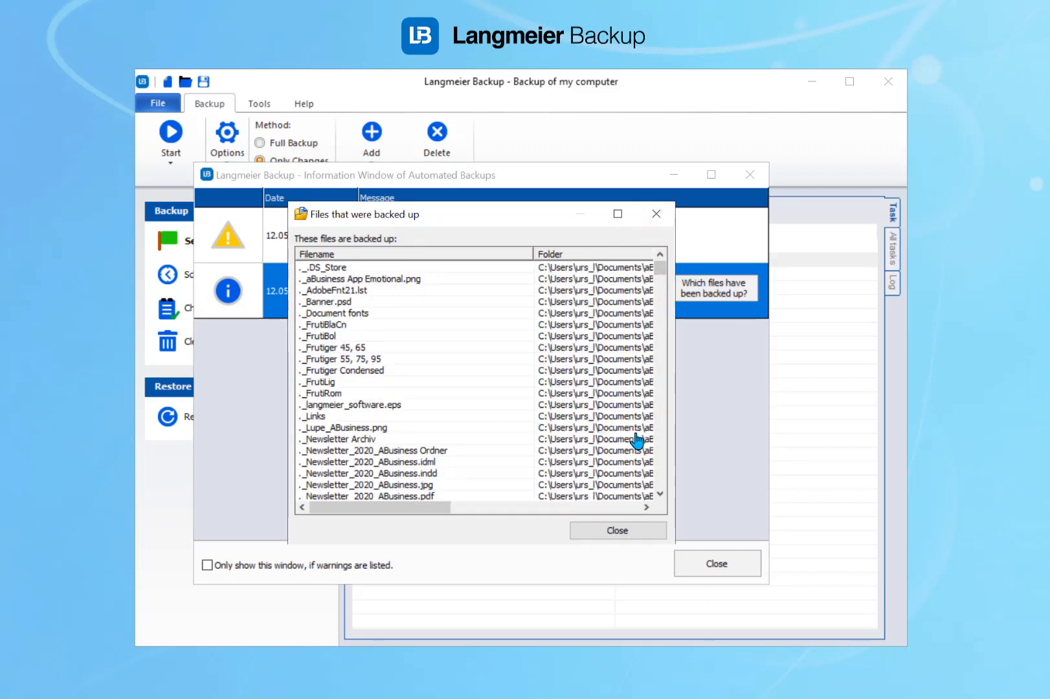
{"action": "left_click", "coordinate": [659, 426]}
{"action": "left_click", "coordinate": [659, 426]}
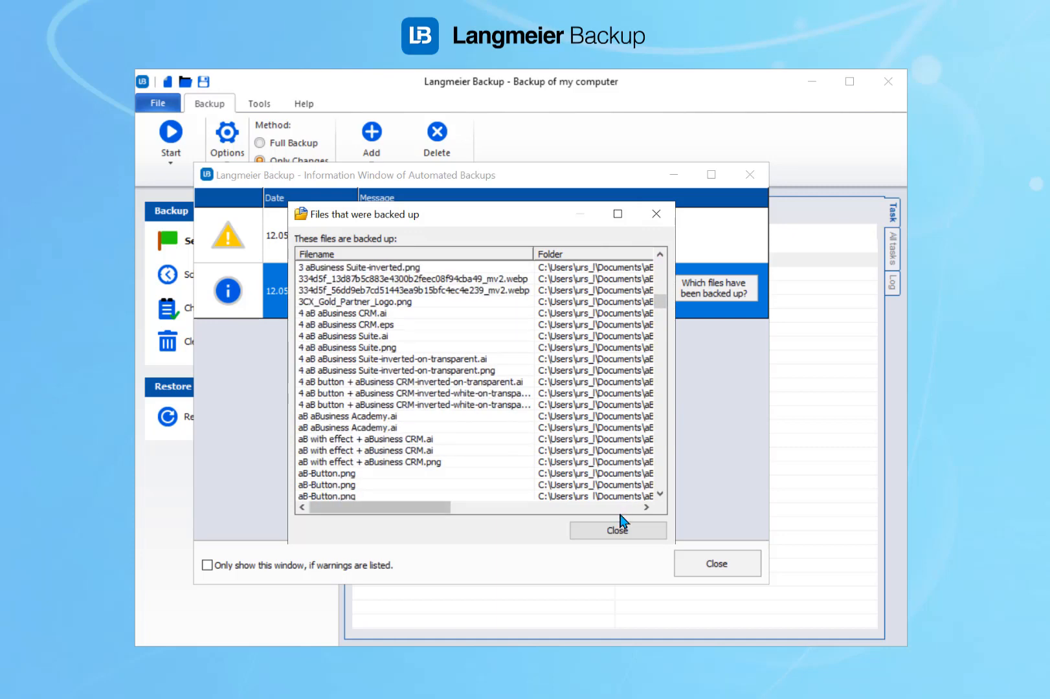
{"action": "left_click", "coordinate": [621, 528]}
{"action": "left_click", "coordinate": [689, 565]}
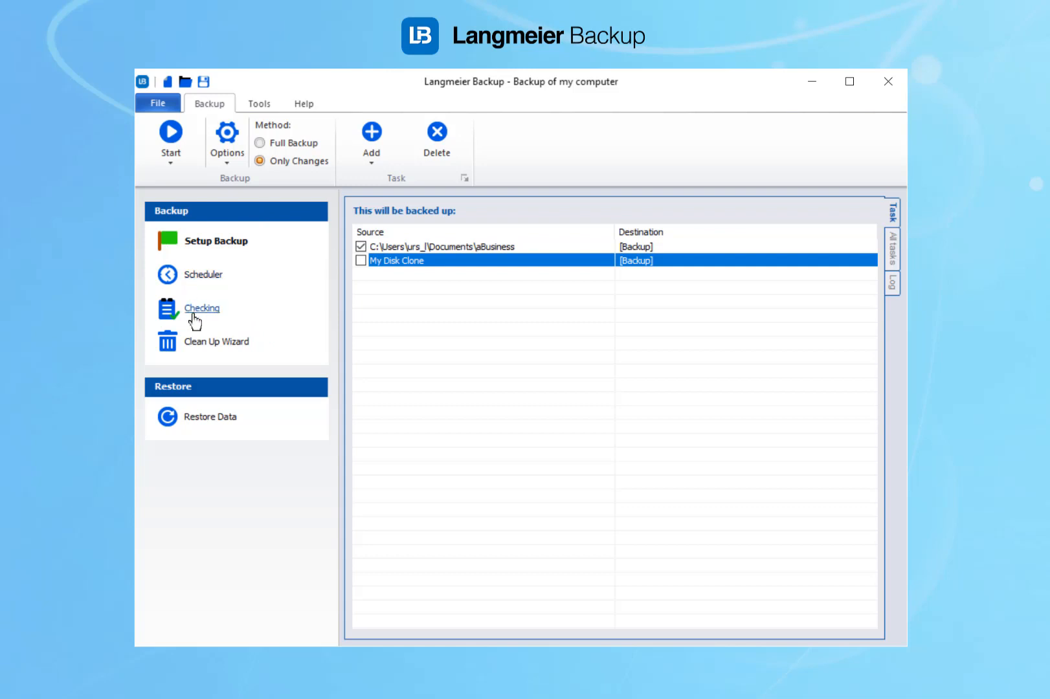
View the list of scheduled backups and close it without changing the timetable
{"action": "left_click", "coordinate": [200, 280]}
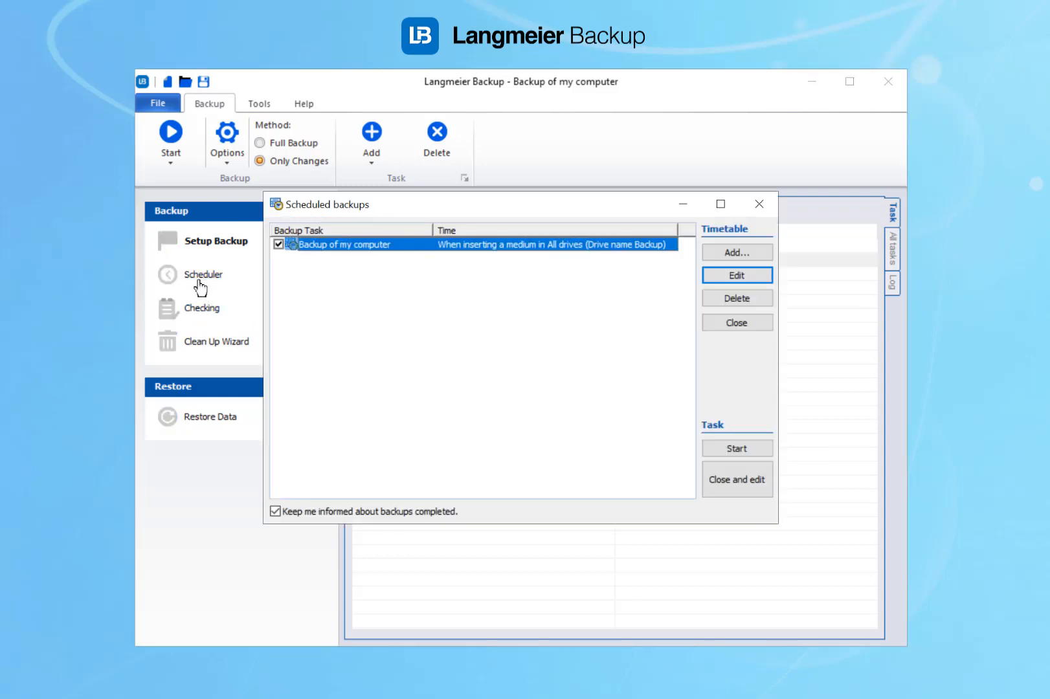
{"action": "left_click", "coordinate": [761, 206]}
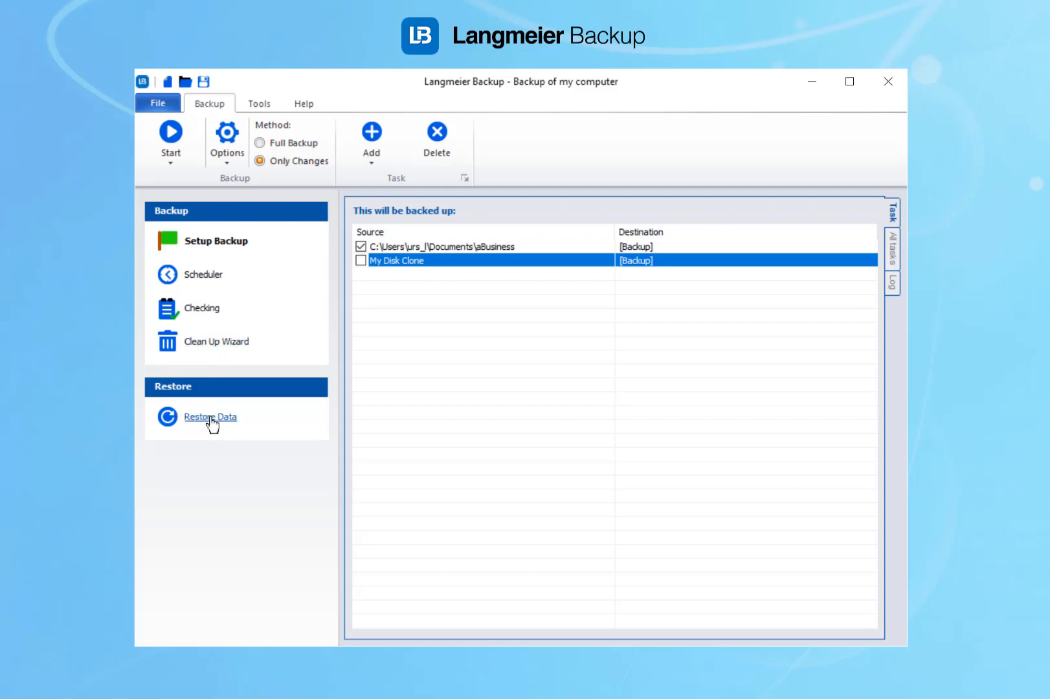
View the encryption algorithm and password settings in the global settings, and leave them without changes
{"action": "left_click", "coordinate": [227, 137]}
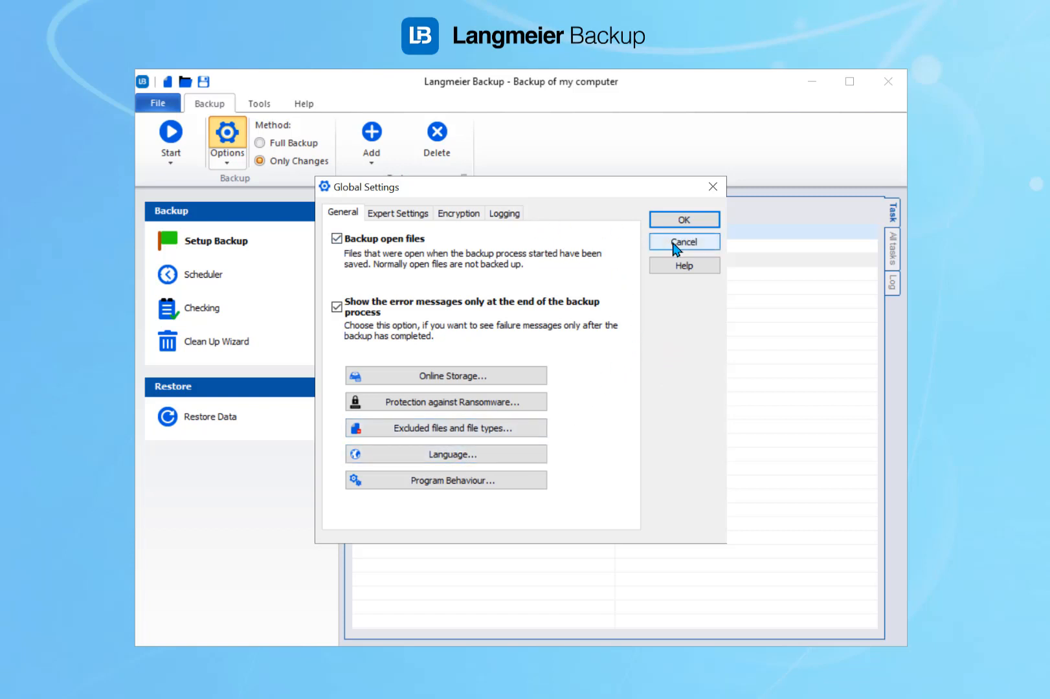
{"action": "left_click", "coordinate": [460, 214]}
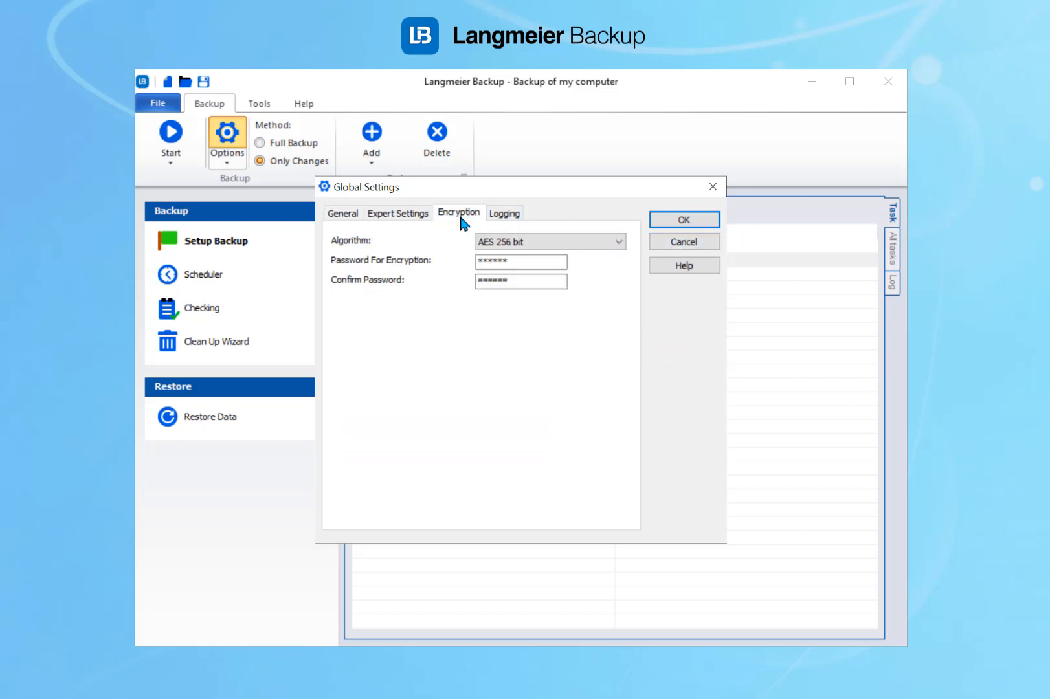
{"action": "left_click", "coordinate": [693, 241]}
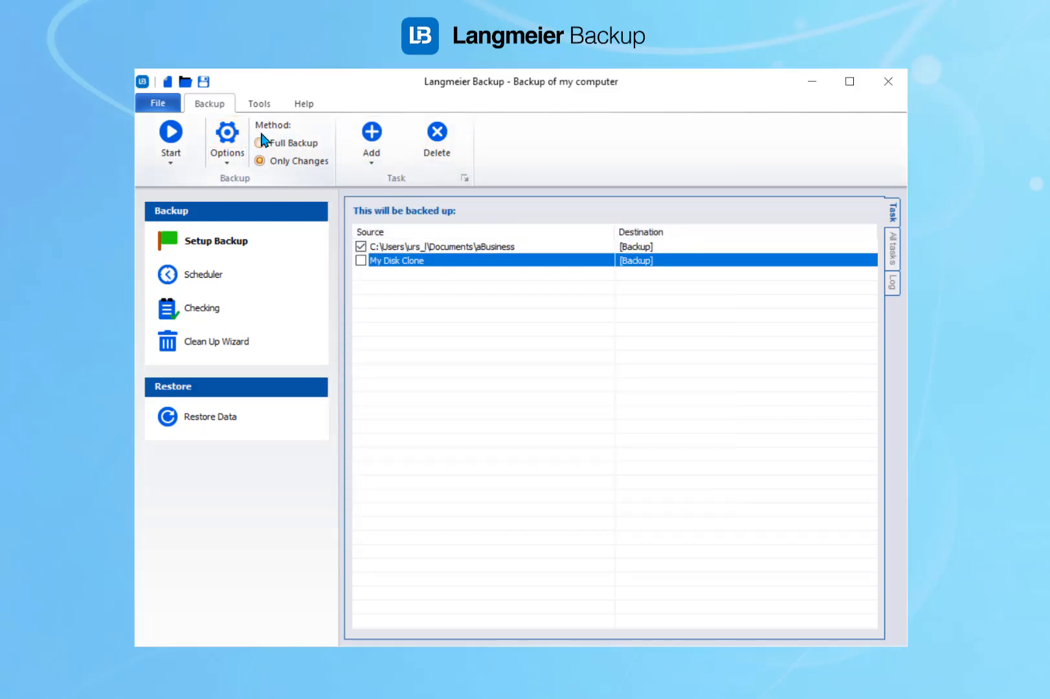
Try sending the log to an email address, and view the expanded email options for SMTP server and port
{"action": "left_click", "coordinate": [227, 137]}
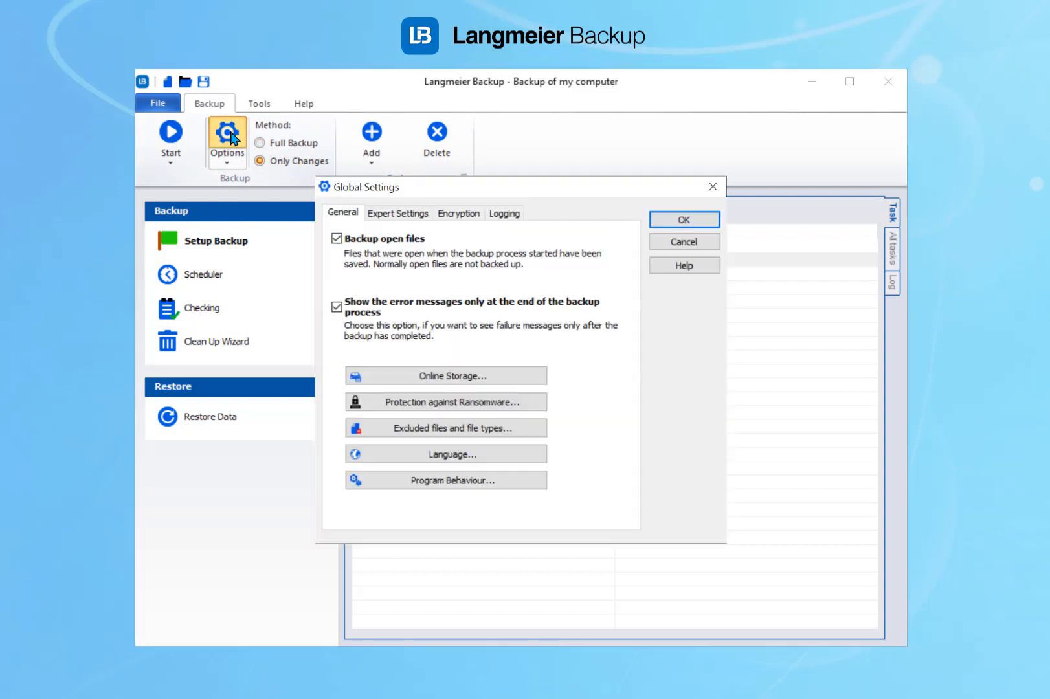
{"action": "left_click", "coordinate": [501, 215]}
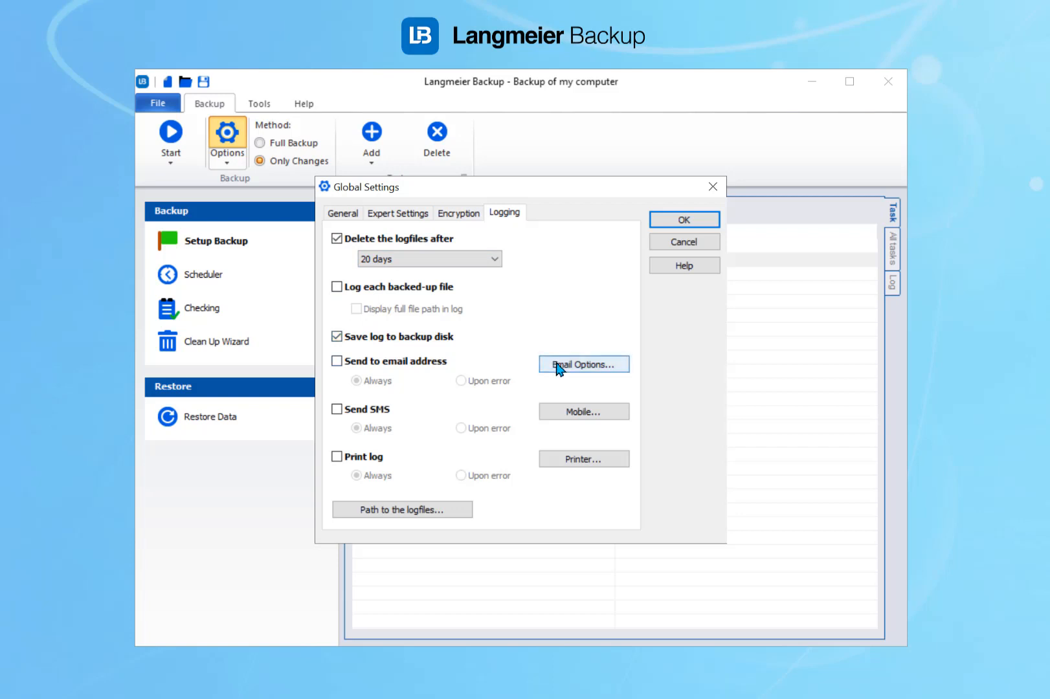
{"action": "left_click", "coordinate": [402, 367]}
{"action": "left_click", "coordinate": [586, 366]}
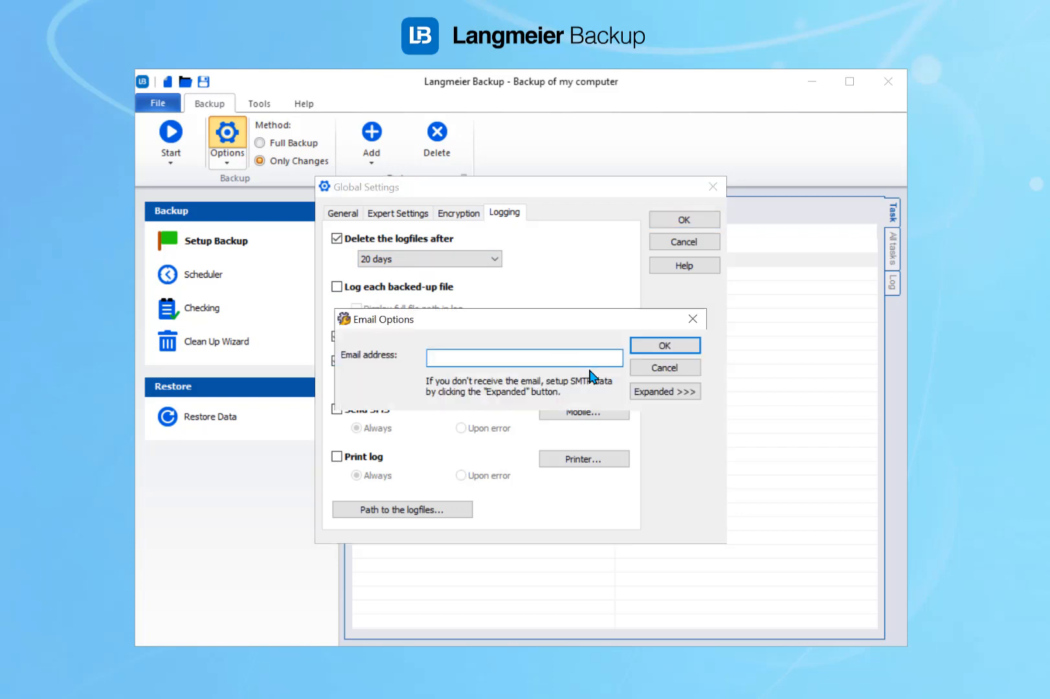
{"action": "left_click", "coordinate": [645, 392]}
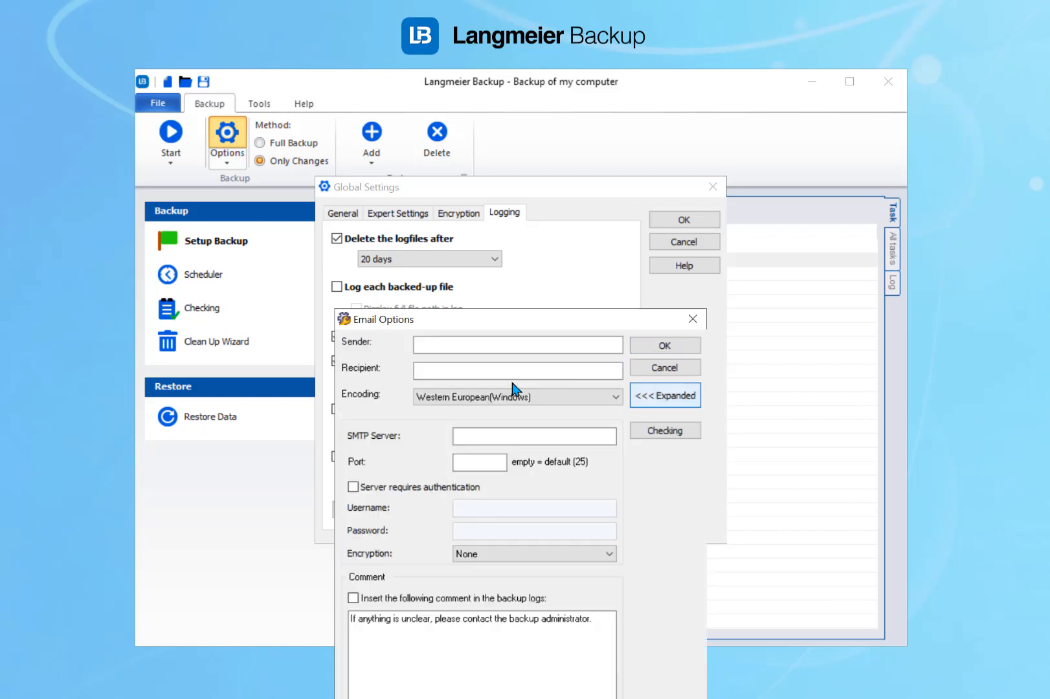
{"action": "left_click", "coordinate": [473, 432]}
{"action": "left_click", "coordinate": [489, 464]}
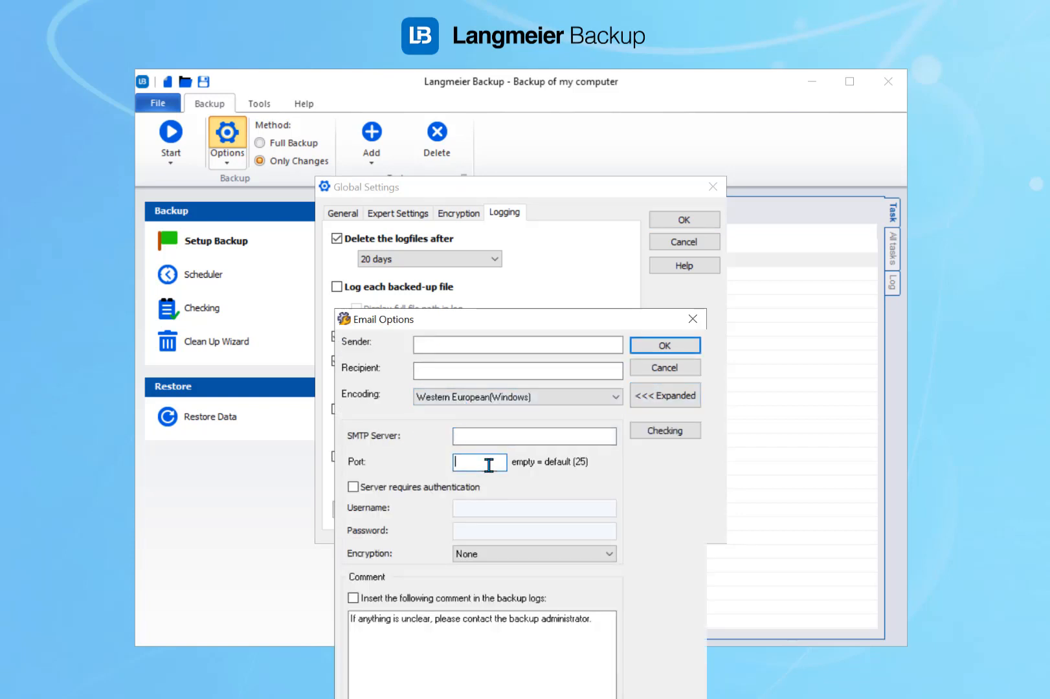
Try inserting the comment in the backup logs, and discard the email options and global settings
{"action": "left_click", "coordinate": [424, 599]}
{"action": "triple_click", "coordinate": [374, 622]}
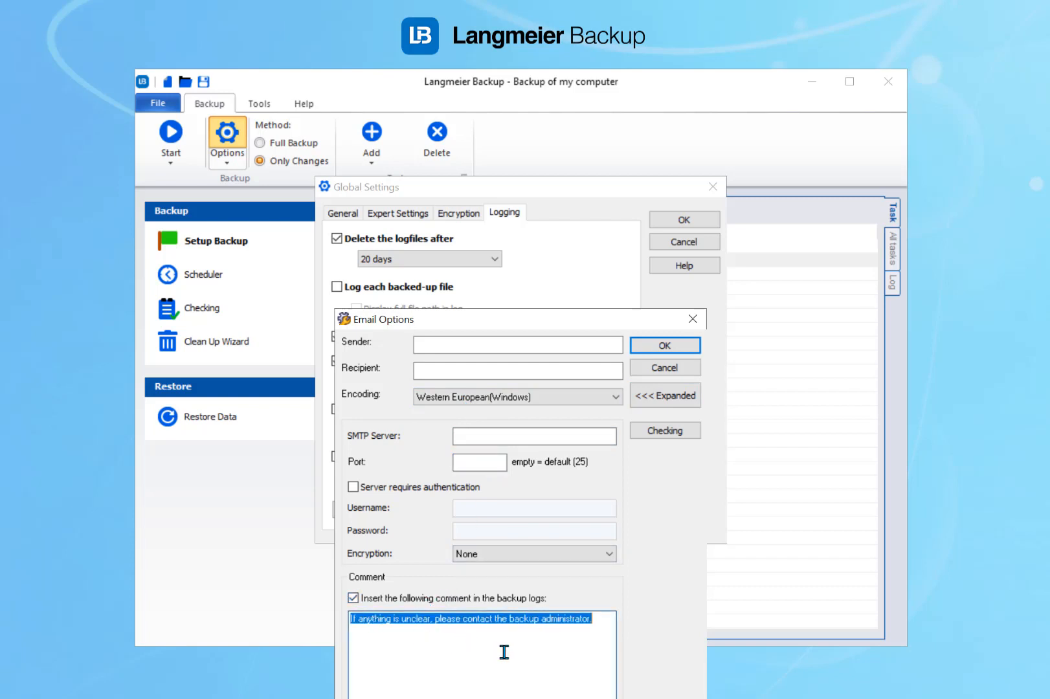
{"action": "left_click", "coordinate": [544, 661]}
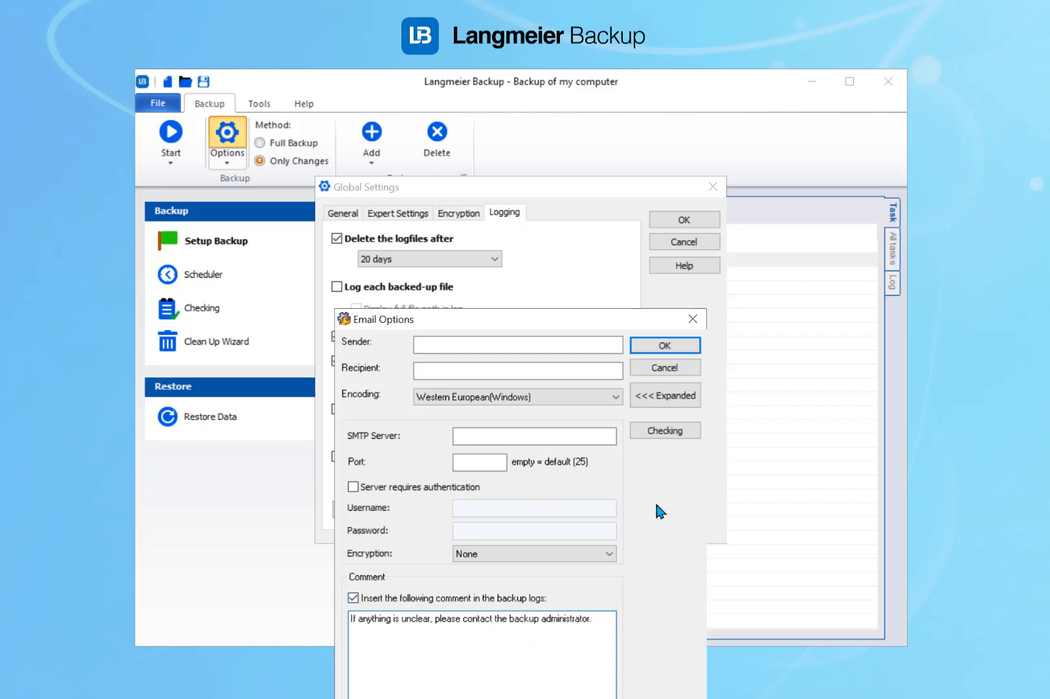
{"action": "left_click", "coordinate": [693, 319]}
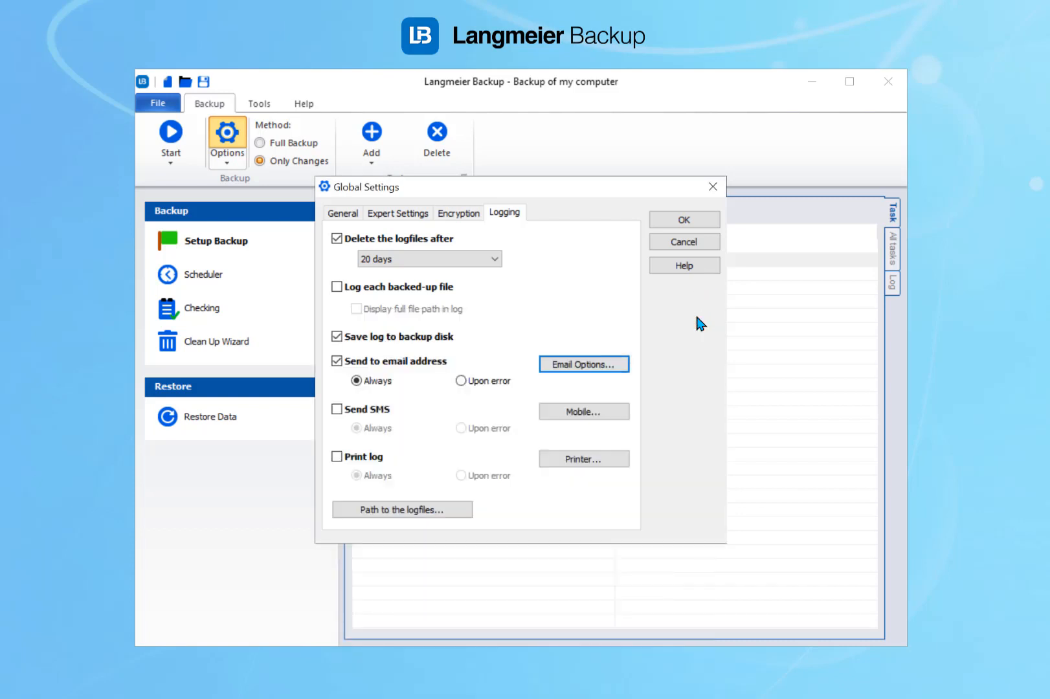
{"action": "left_click", "coordinate": [692, 245]}
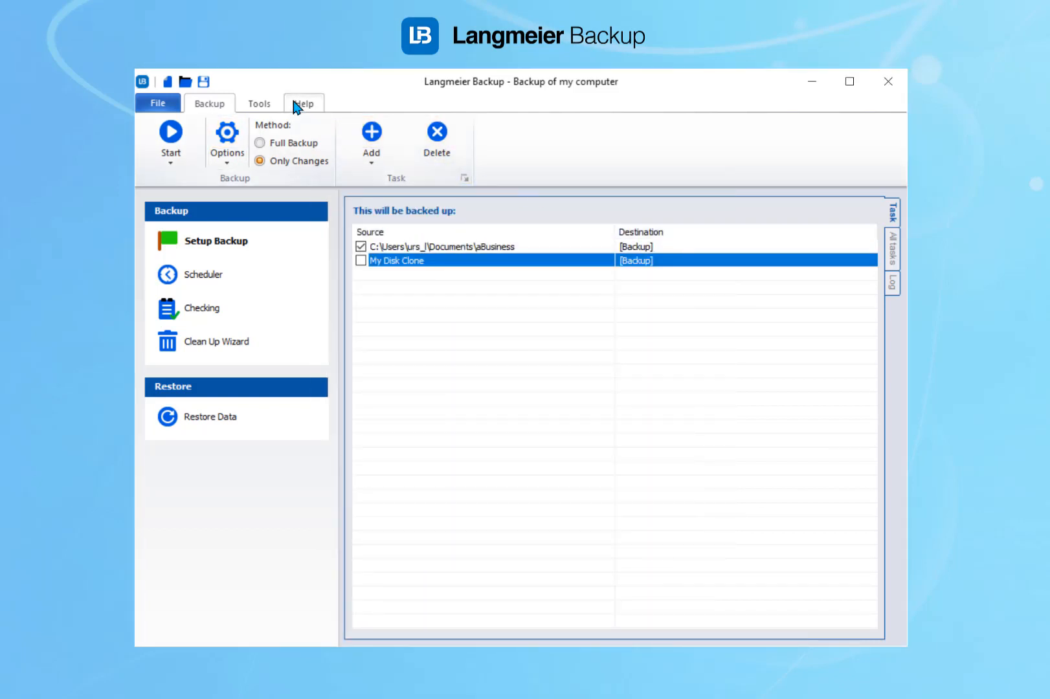
View the X_Example script in the script editor and return to the backup task list
{"action": "left_click", "coordinate": [259, 103]}
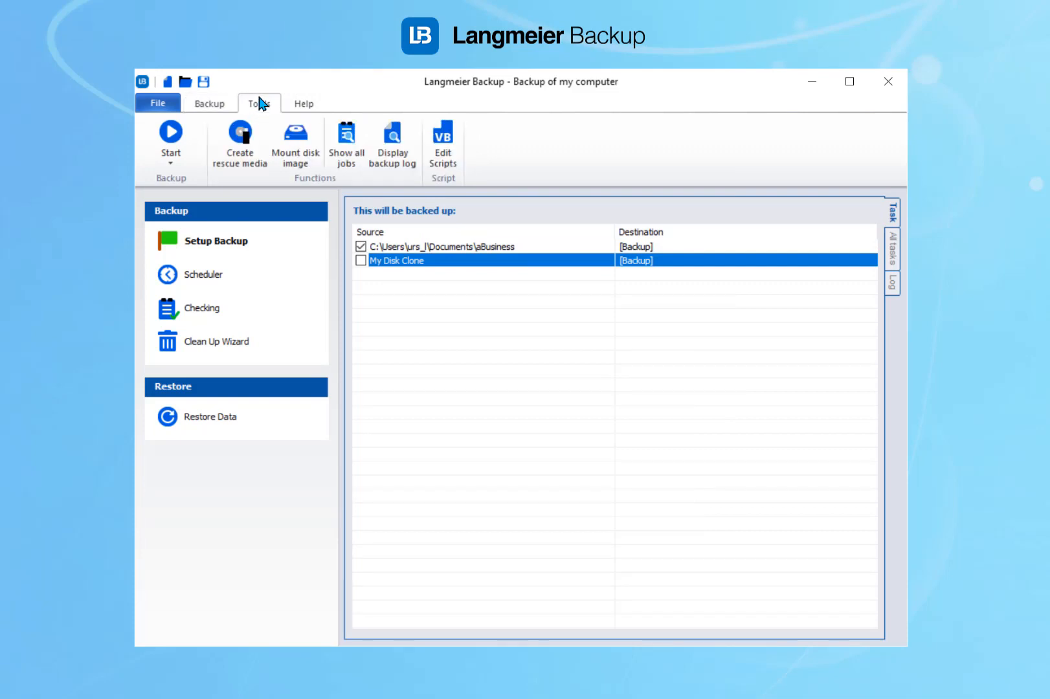
{"action": "left_click", "coordinate": [445, 155]}
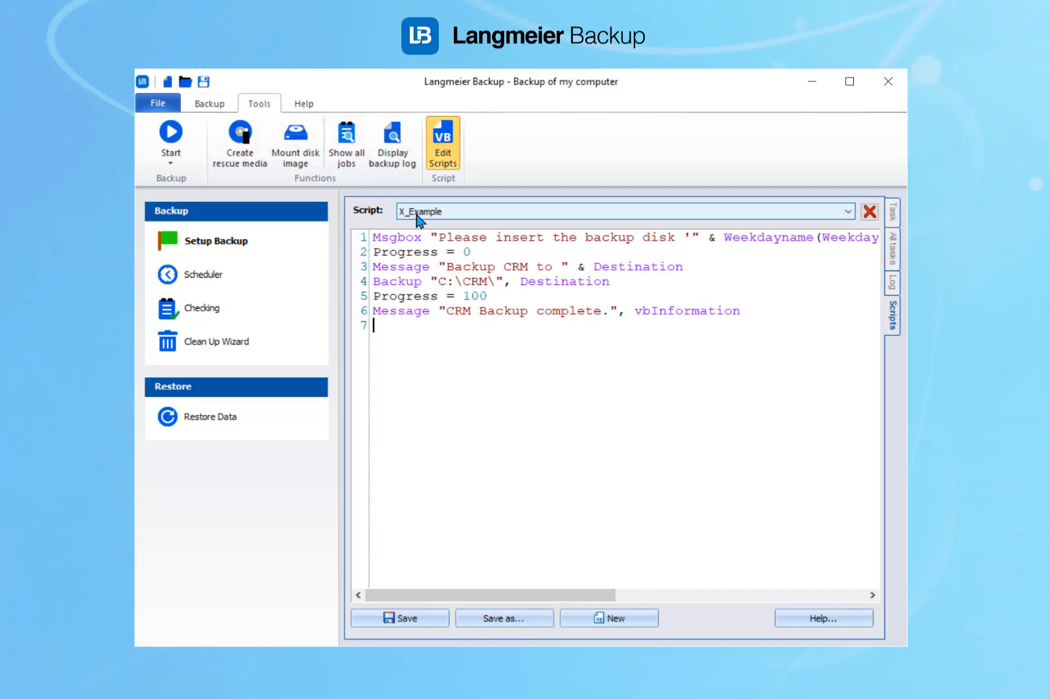
{"action": "left_click", "coordinate": [215, 106]}
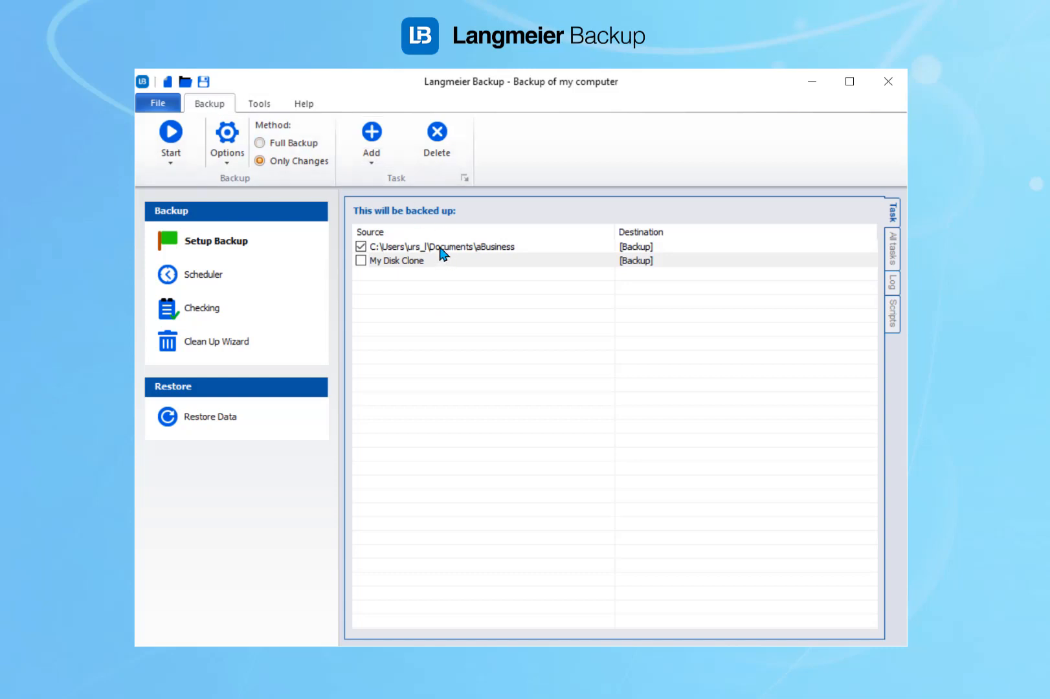
Add the 1_Shutdown Computer script to the backup task
{"action": "left_click", "coordinate": [373, 163]}
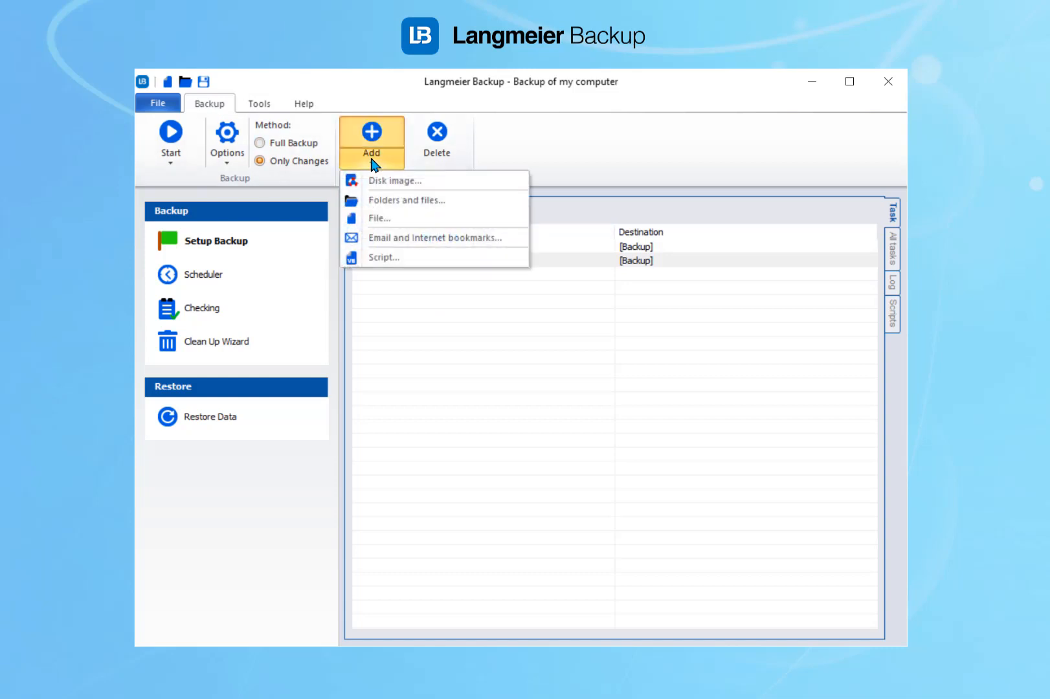
{"action": "left_click", "coordinate": [395, 258]}
{"action": "left_click", "coordinate": [505, 352]}
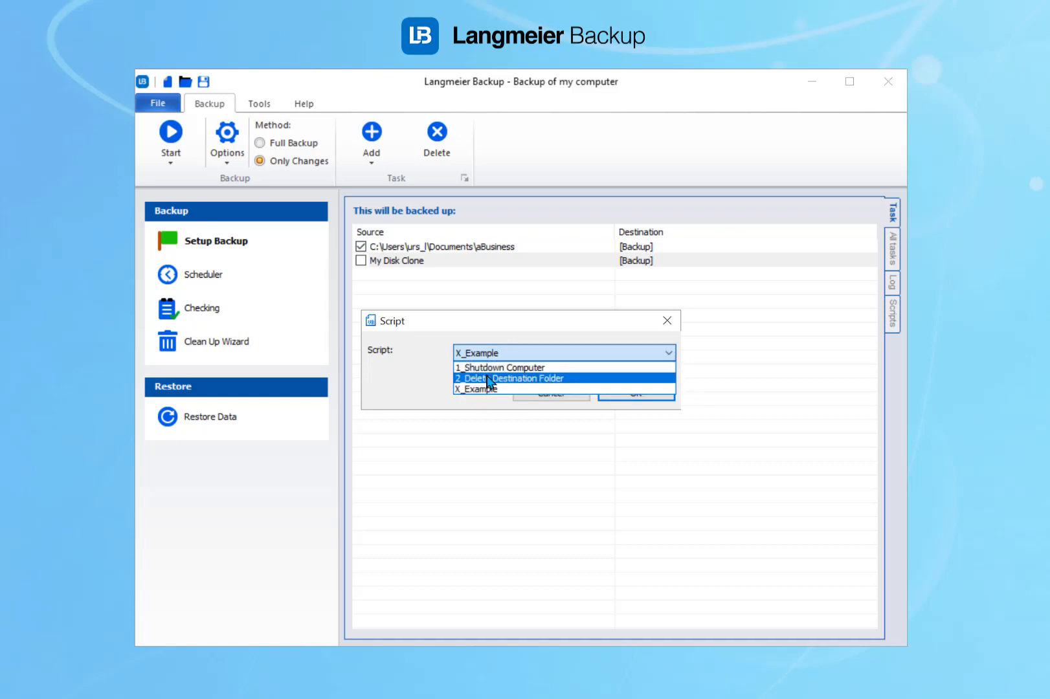
{"action": "left_click", "coordinate": [485, 369]}
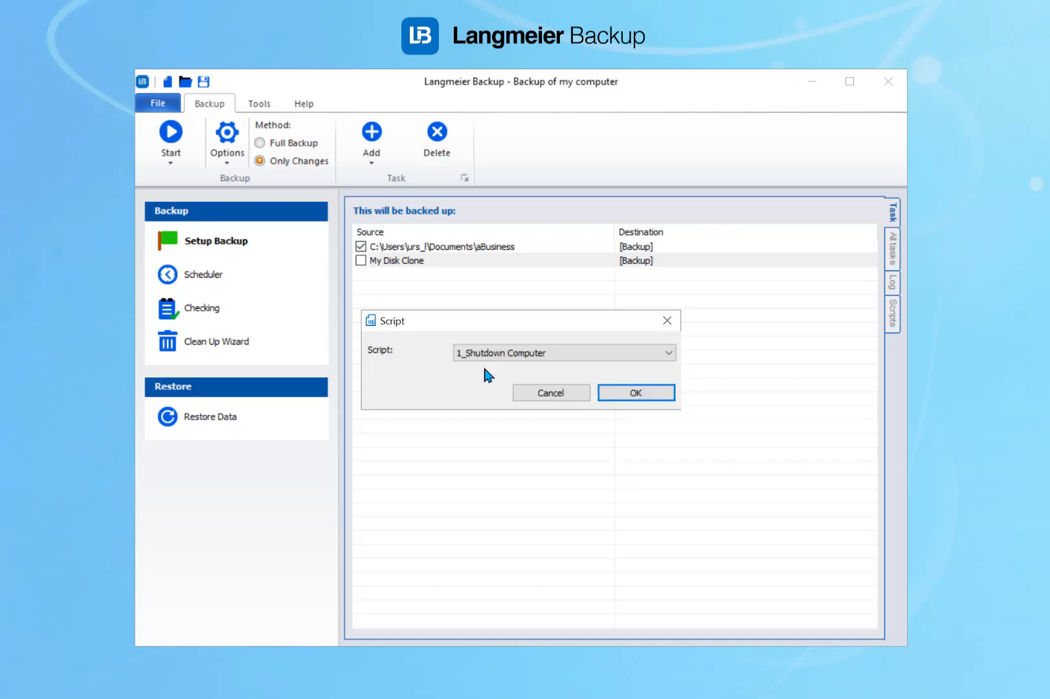
{"action": "left_click", "coordinate": [653, 395]}
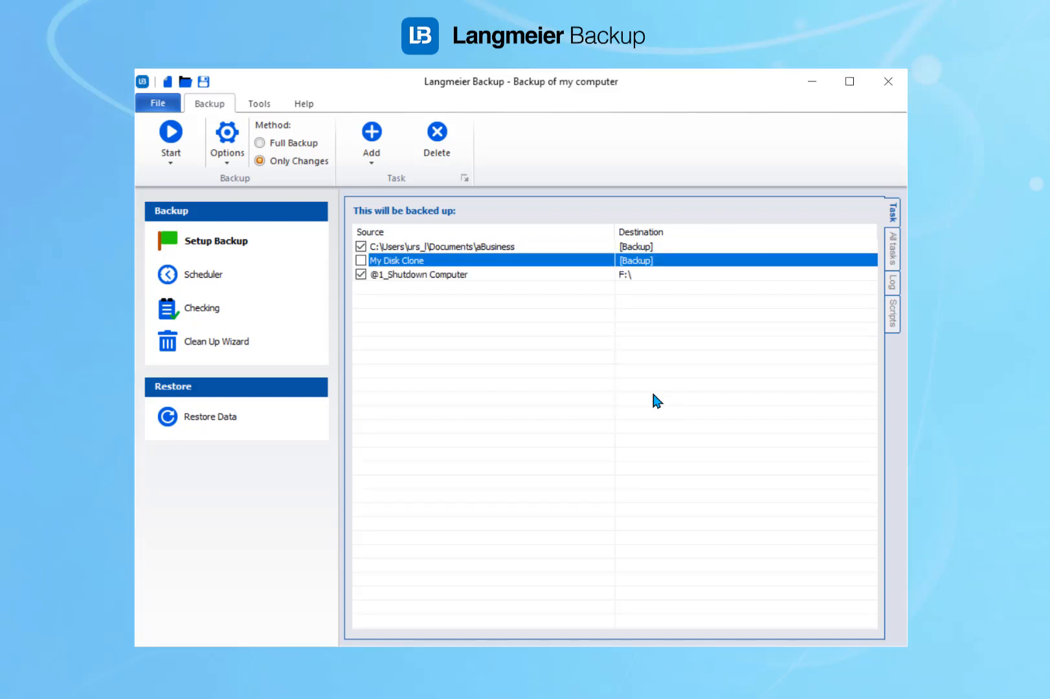
Move the shutdown script up two places to the beginning of the backup task list
{"action": "left_click", "coordinate": [422, 275]}
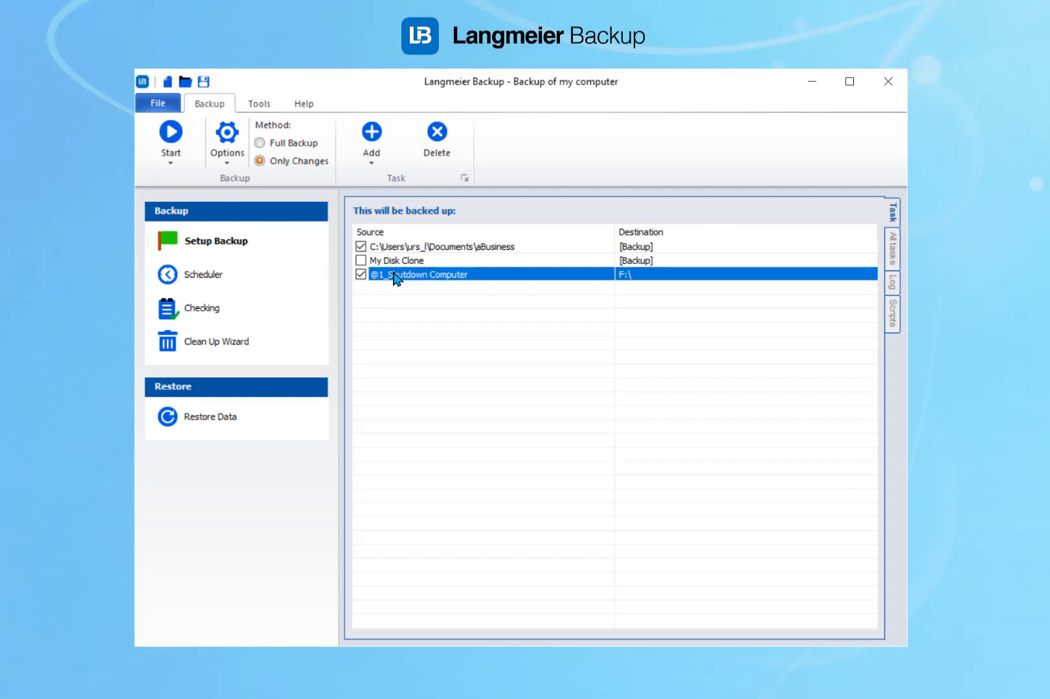
{"action": "right_click", "coordinate": [394, 276]}
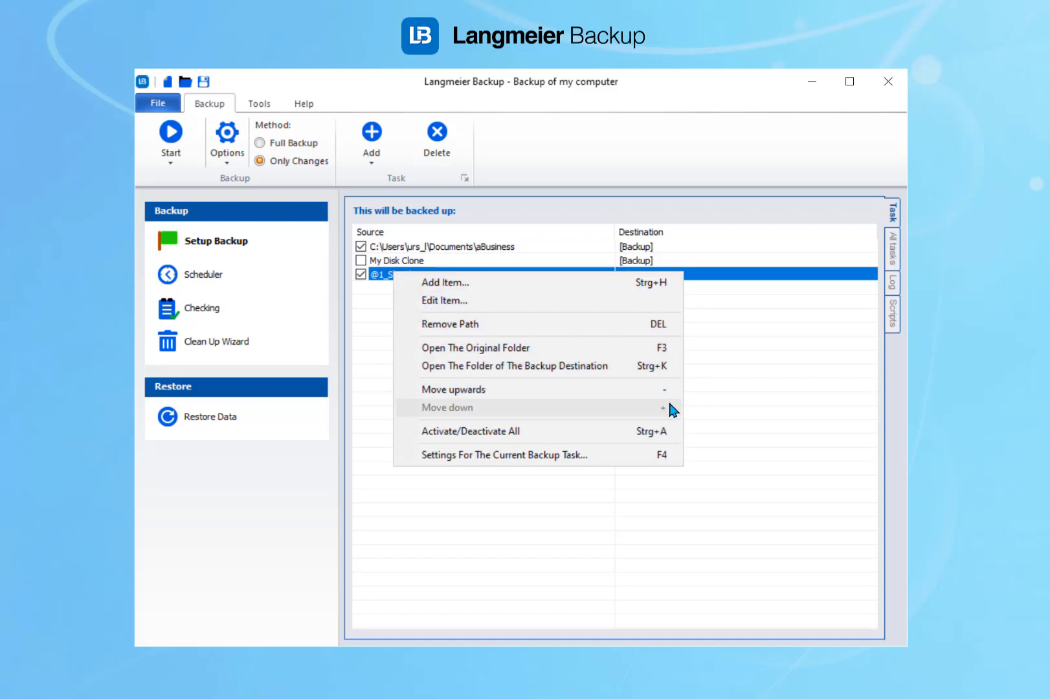
{"action": "left_click", "coordinate": [448, 391]}
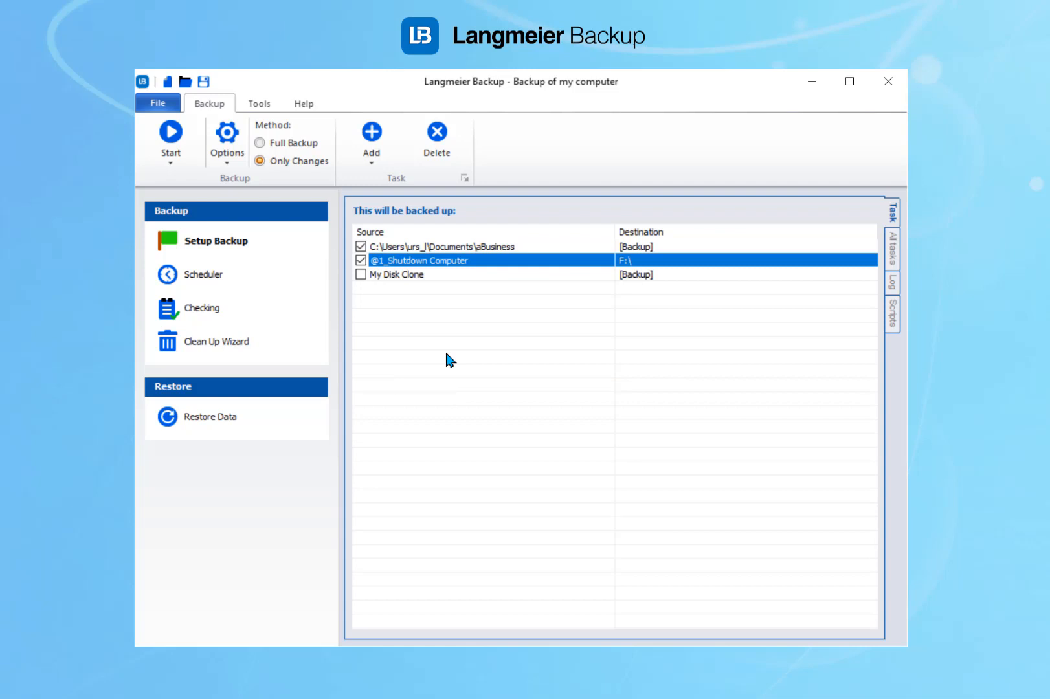
{"action": "right_click", "coordinate": [397, 260]}
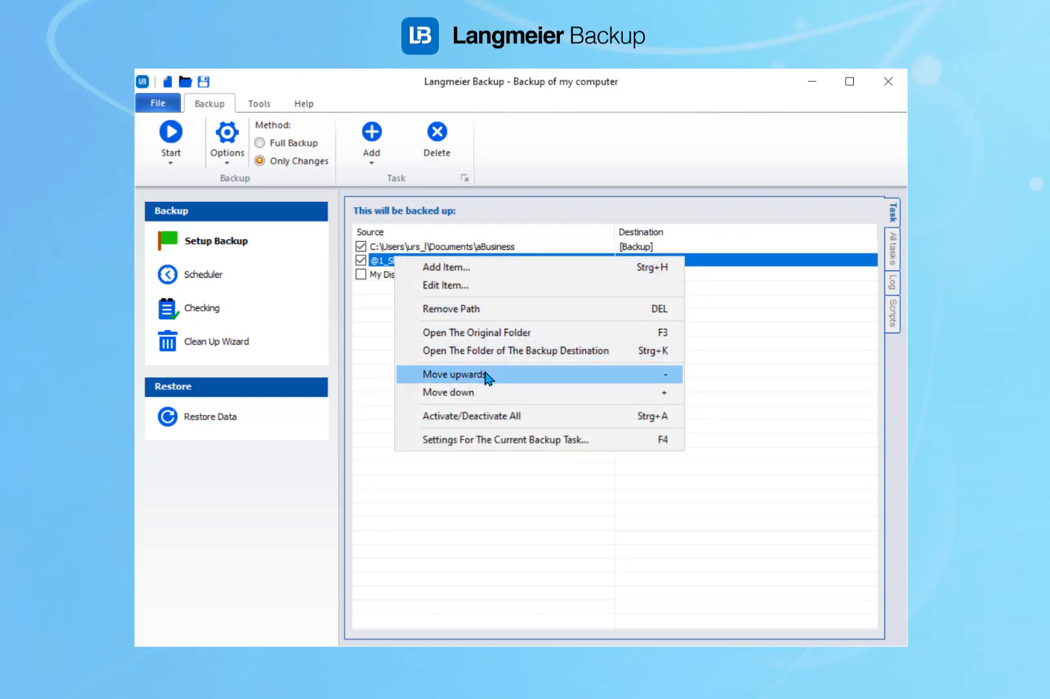
{"action": "left_click", "coordinate": [487, 375]}
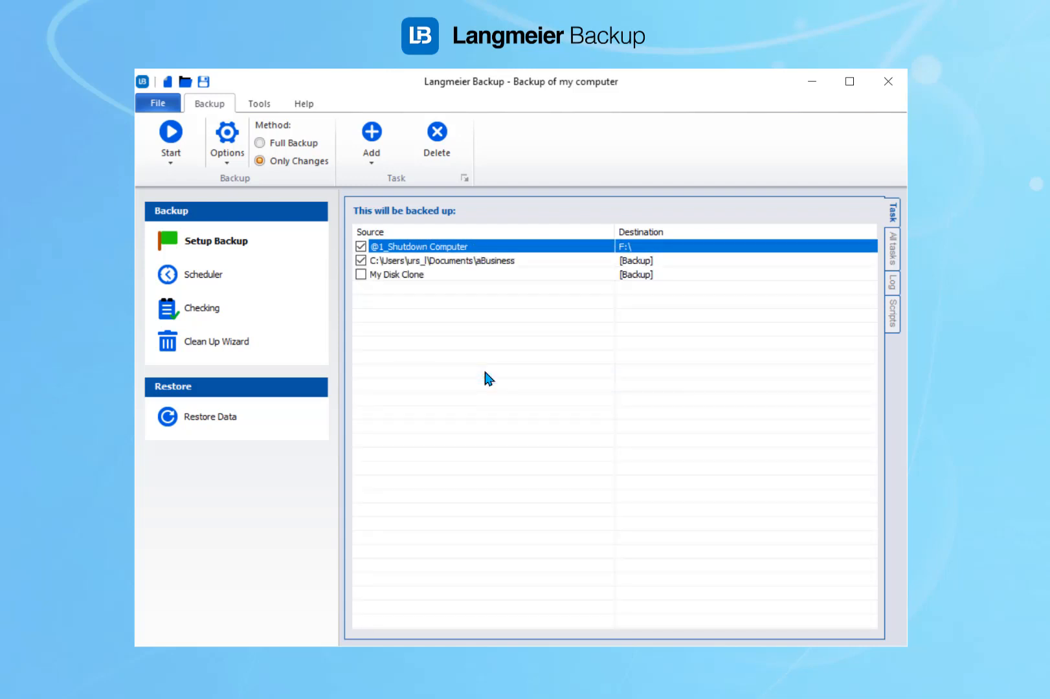
Move the shutdown script back down to the end of the list and remove it from the backup task
{"action": "right_click", "coordinate": [383, 243]}
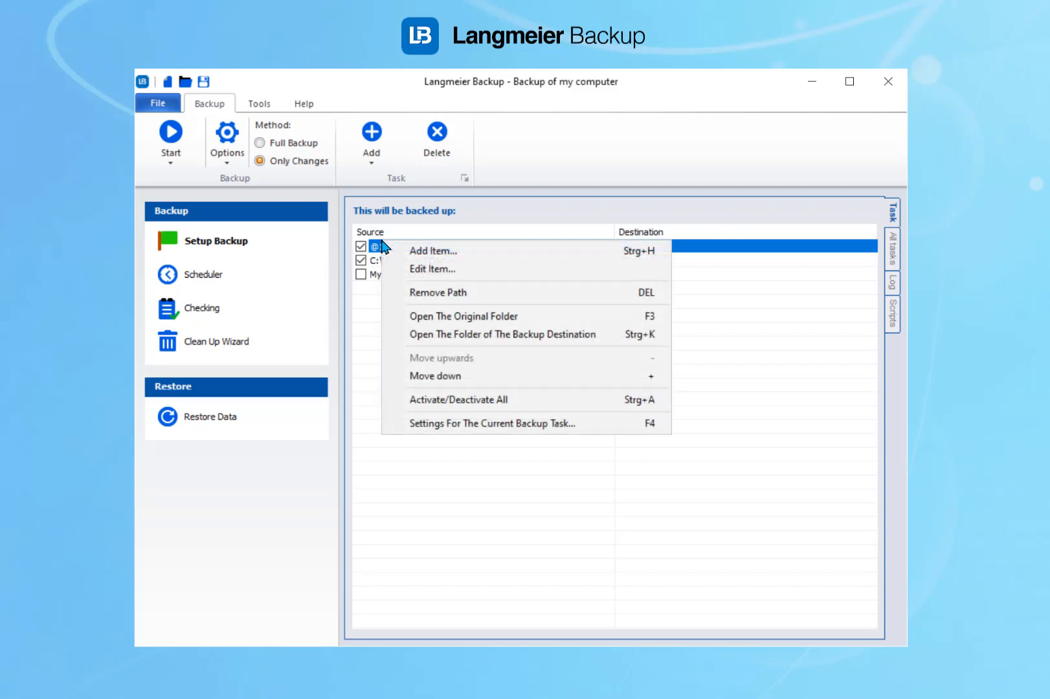
{"action": "left_click", "coordinate": [487, 383]}
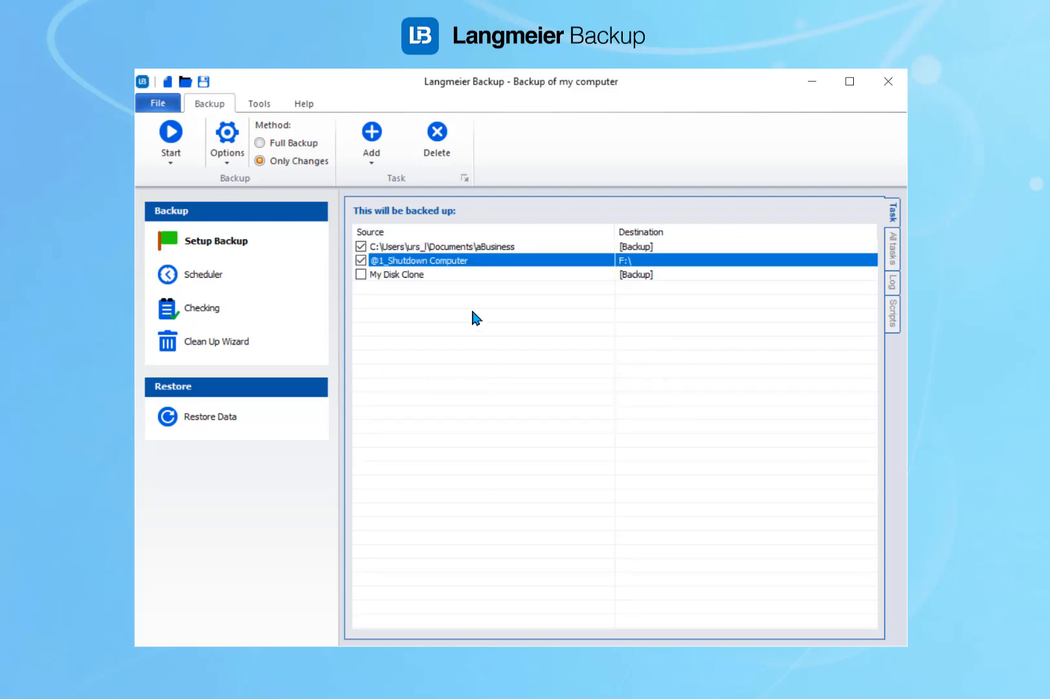
{"action": "right_click", "coordinate": [413, 264]}
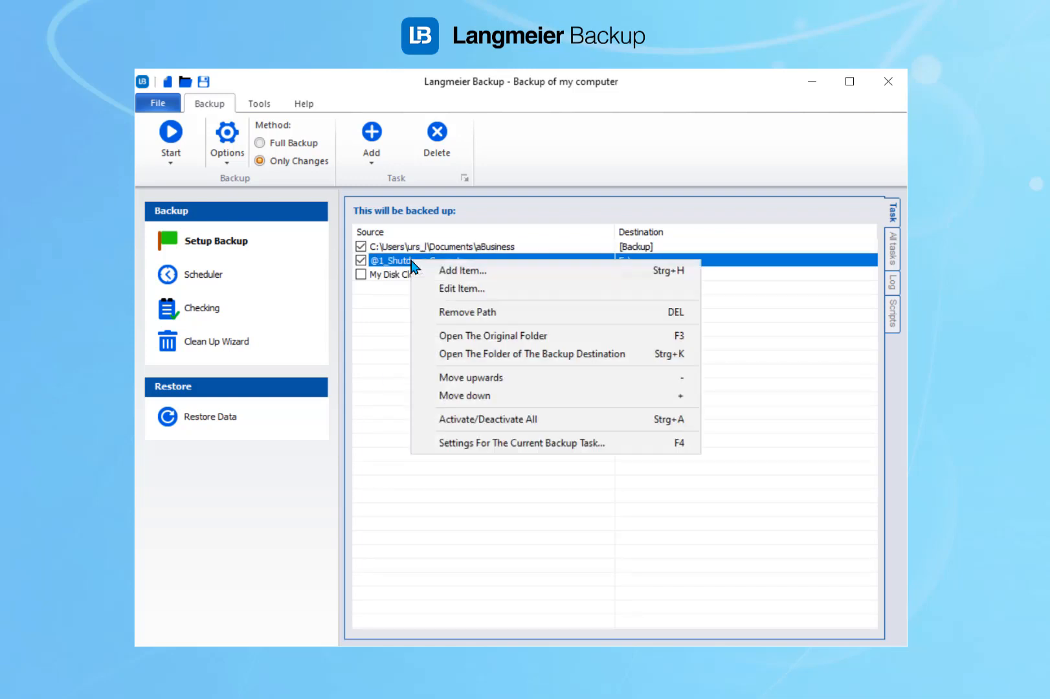
{"action": "left_click", "coordinate": [492, 398]}
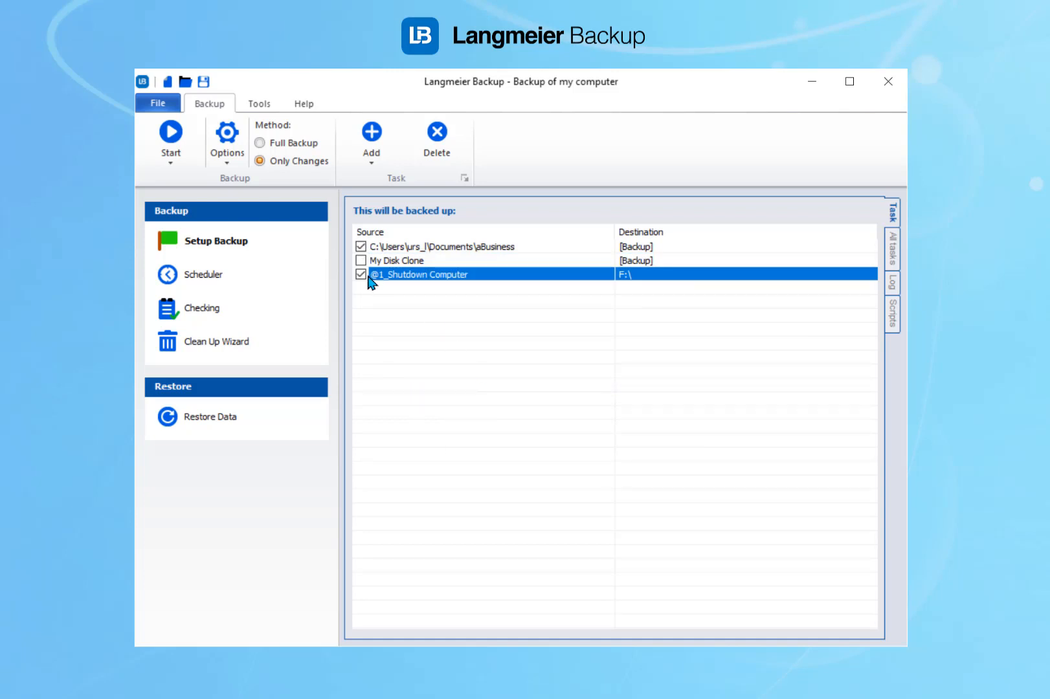
{"action": "key", "text": "Delete"}
{"action": "key", "text": "Return"}
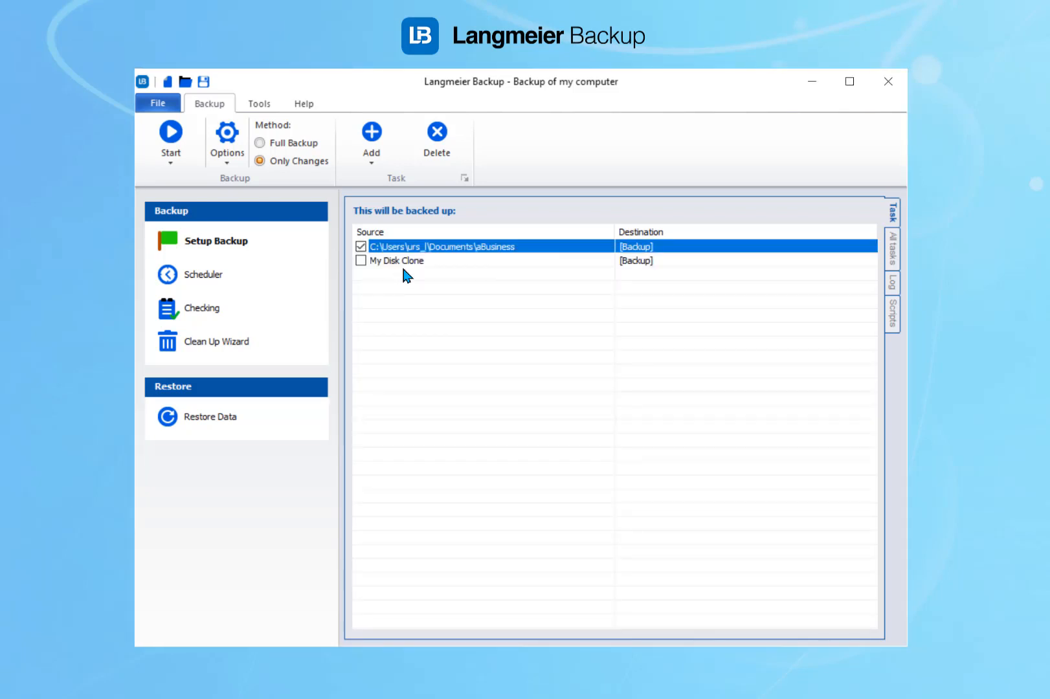
Include My Disk Clone in the backup task
{"action": "left_click", "coordinate": [259, 105]}
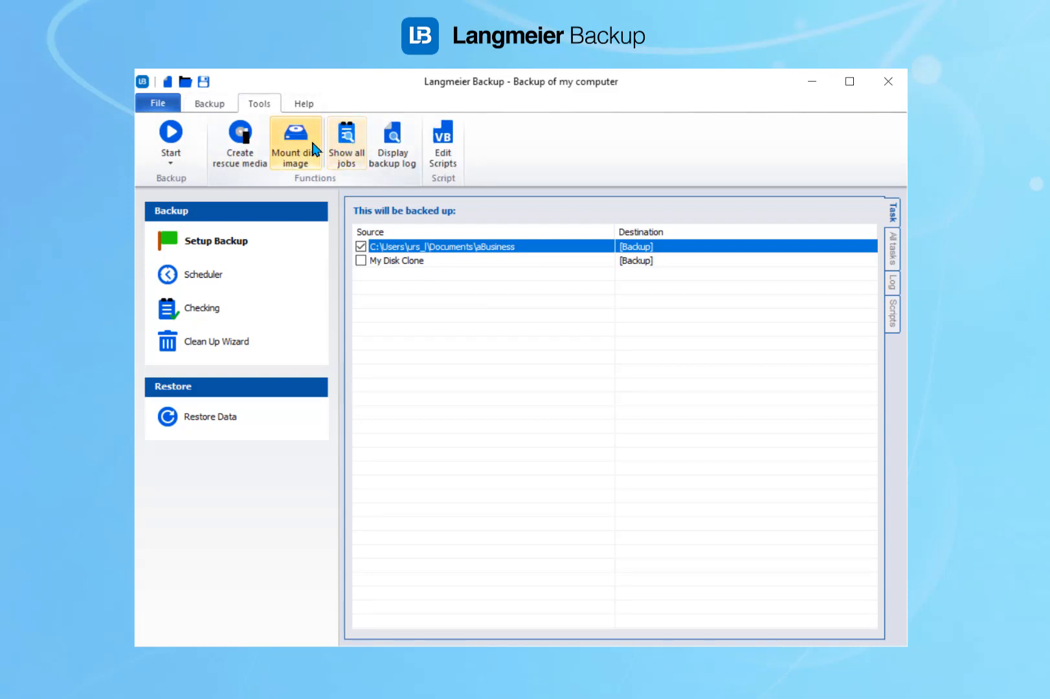
{"action": "left_click", "coordinate": [366, 261]}
{"action": "left_click", "coordinate": [366, 262]}
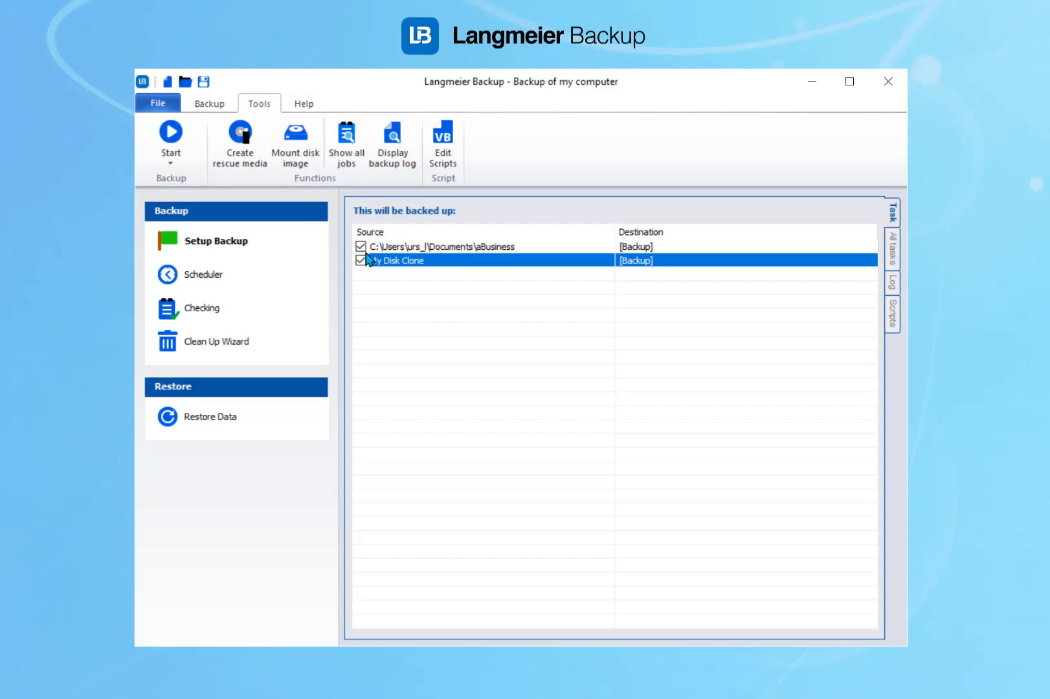
Look through the bootable CD, USB stick and ISO file choices for creating rescue media, and cancel the wizard
{"action": "left_click", "coordinate": [245, 150]}
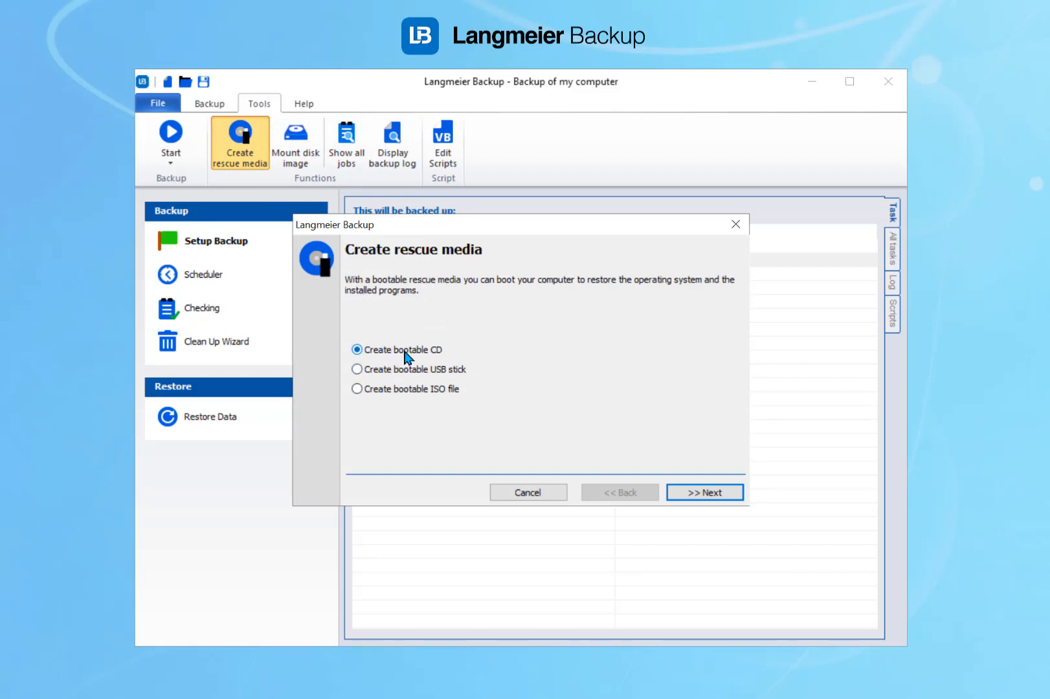
{"action": "left_click", "coordinate": [414, 353]}
{"action": "left_click", "coordinate": [443, 371]}
{"action": "left_click", "coordinate": [439, 389]}
{"action": "left_click", "coordinate": [548, 498]}
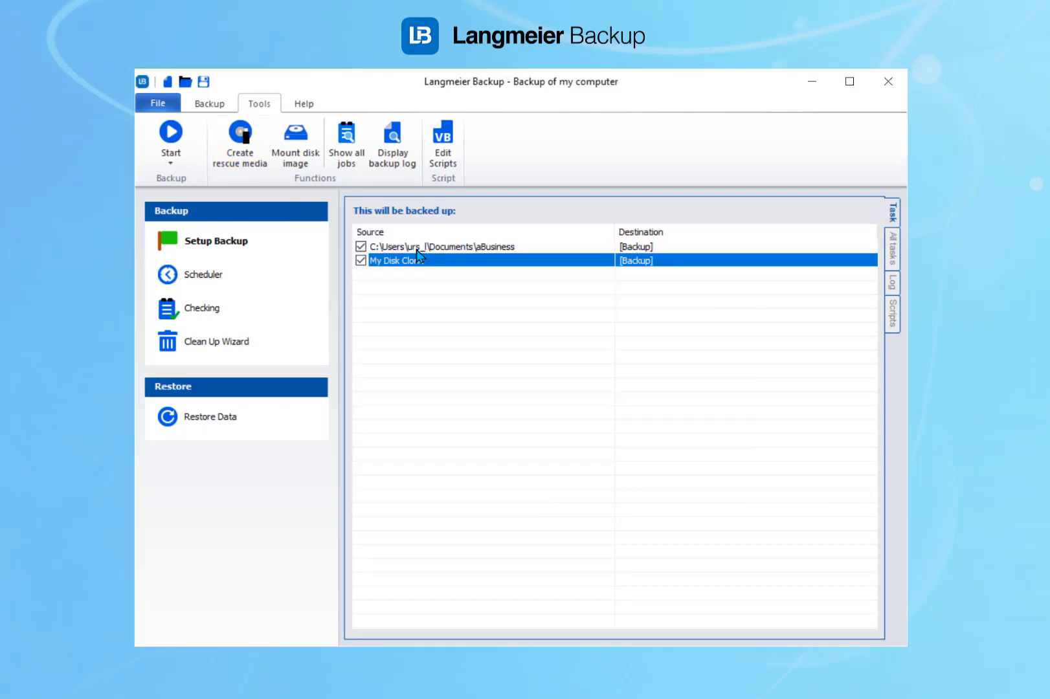